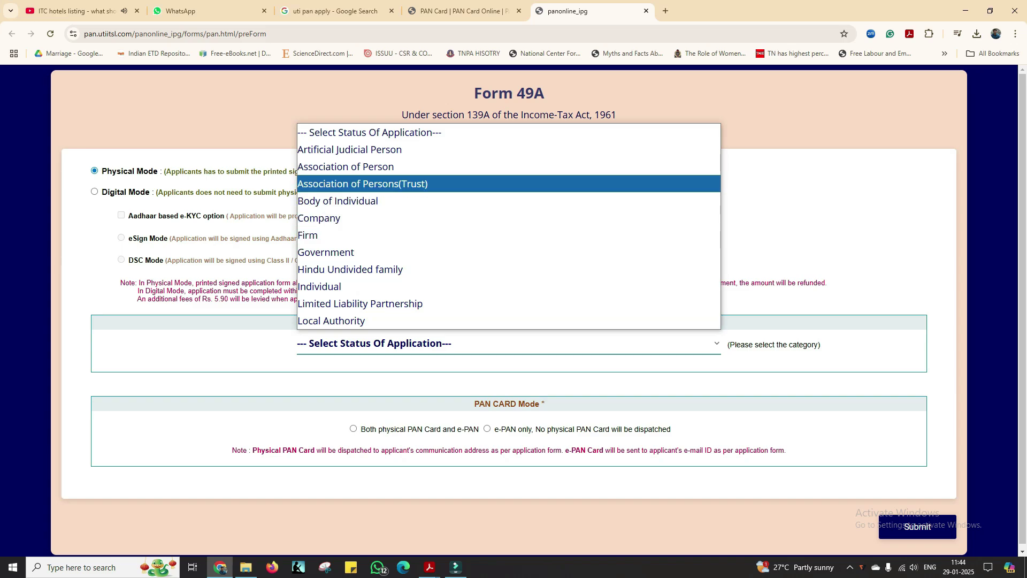
Step: Start a Physical Mode application for Association of Persons(Trust) requesting both physical PAN card and e-PAN
{"action": "left_click", "coordinate": [375, 183]}
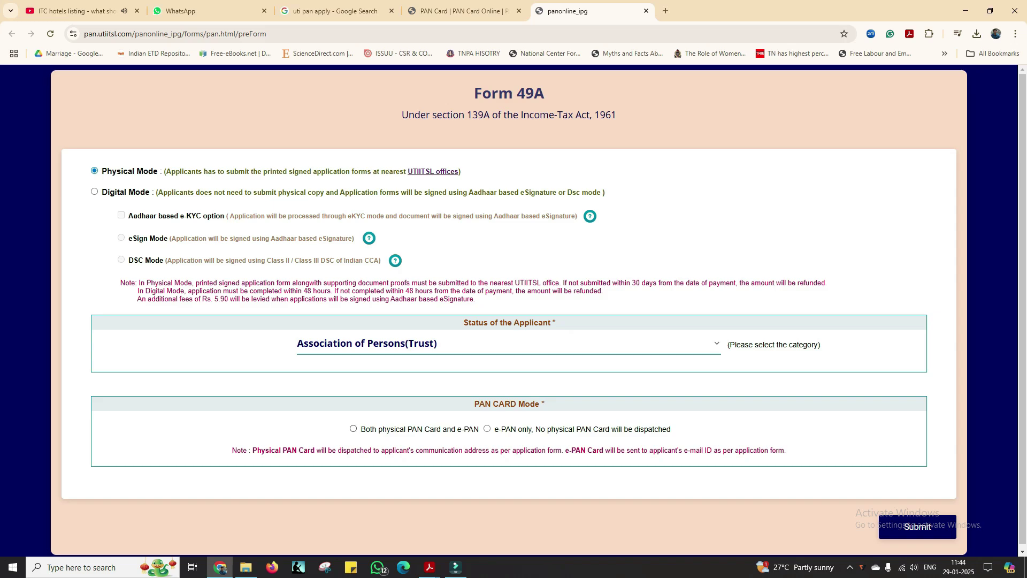
{"action": "left_click", "coordinate": [353, 428]}
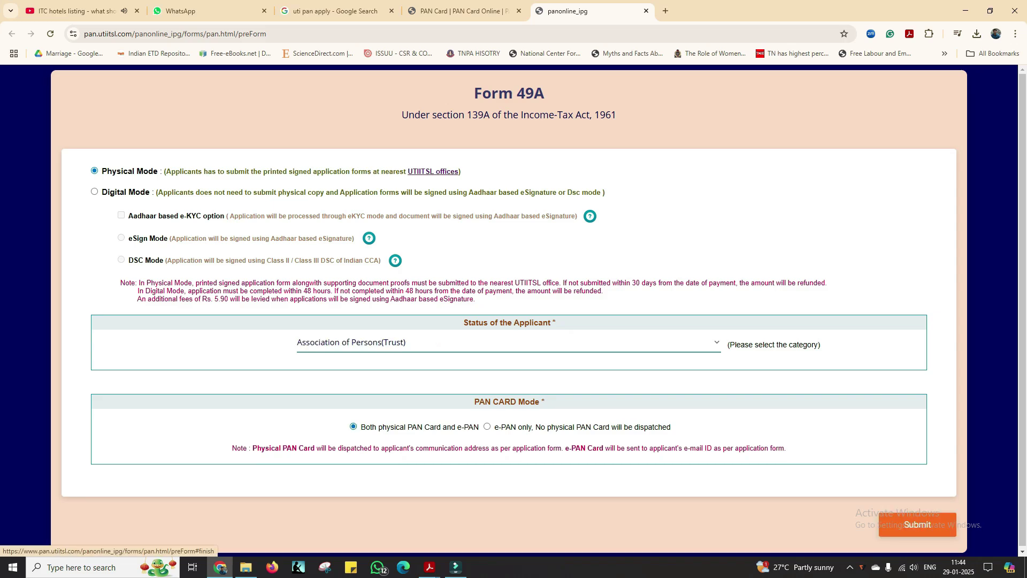
{"action": "left_click", "coordinate": [918, 525]}
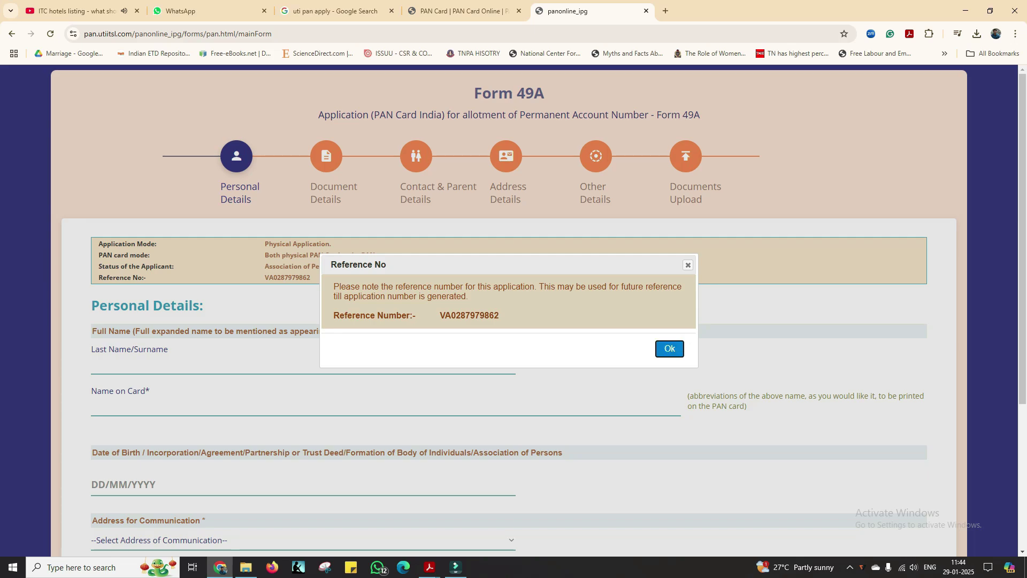
Step: Dismiss the reference number notice and enter the trust's name as surname and name on card
{"action": "left_click", "coordinate": [670, 348]}
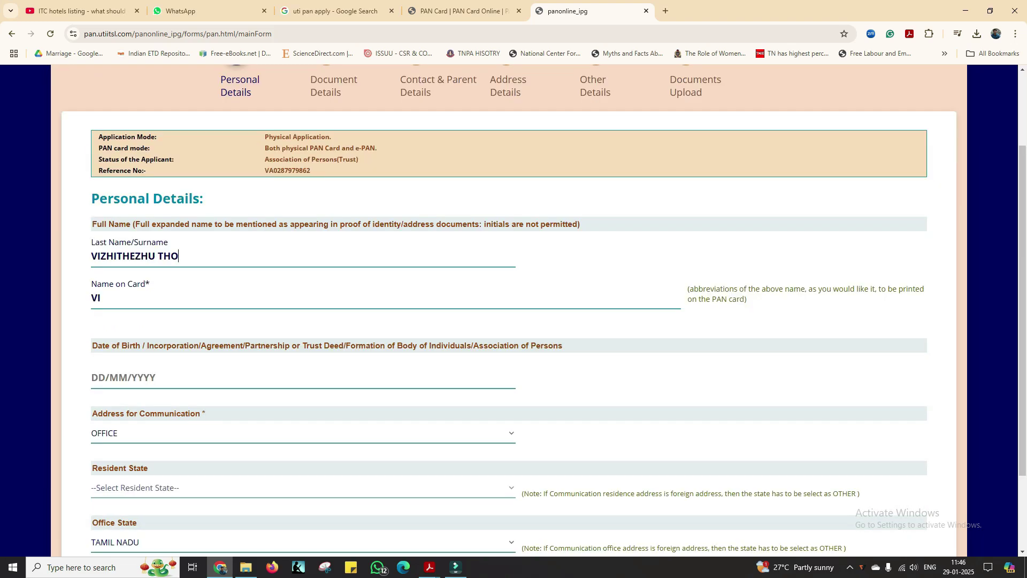
{"action": "type", "text": "ZHA"}
{"action": "key", "text": "Tab"}
{"action": "key", "text": "Tab"}
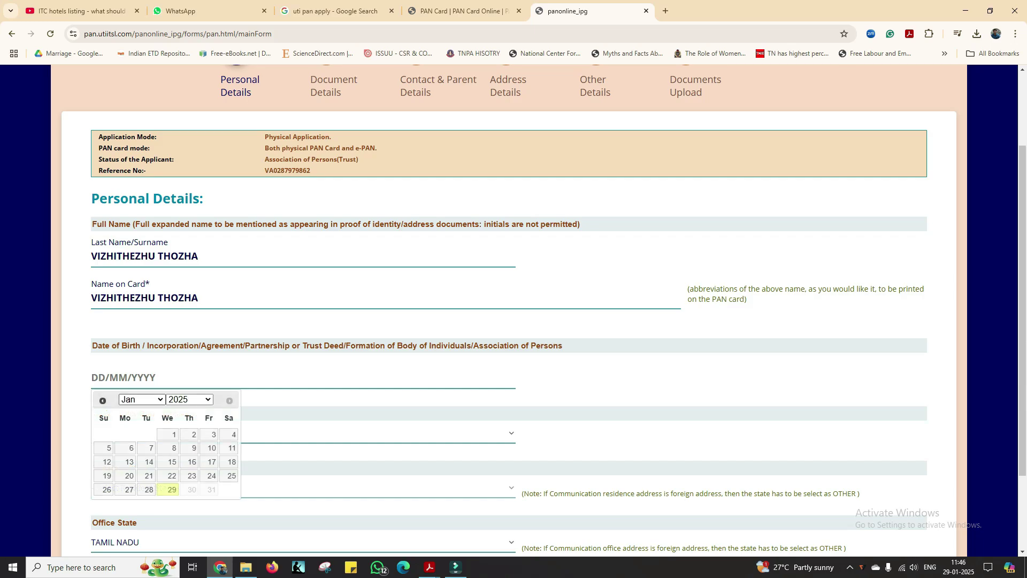
Step: Set the date to 30 May 2024 and continue to Document Details
{"action": "left_click", "coordinate": [187, 374]}
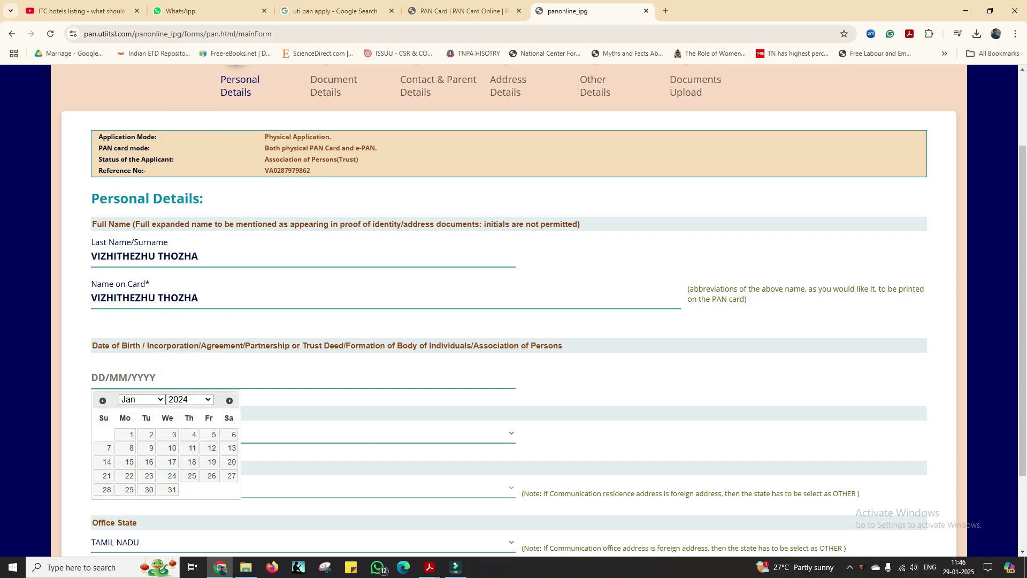
{"action": "left_click", "coordinate": [140, 399]}
{"action": "key", "text": "Up"}
{"action": "key", "text": "Up"}
{"action": "key", "text": "Up"}
{"action": "key", "text": "Up"}
{"action": "key", "text": "Up"}
{"action": "key", "text": "Up"}
{"action": "key", "text": "Up"}
{"action": "key", "text": "Return"}
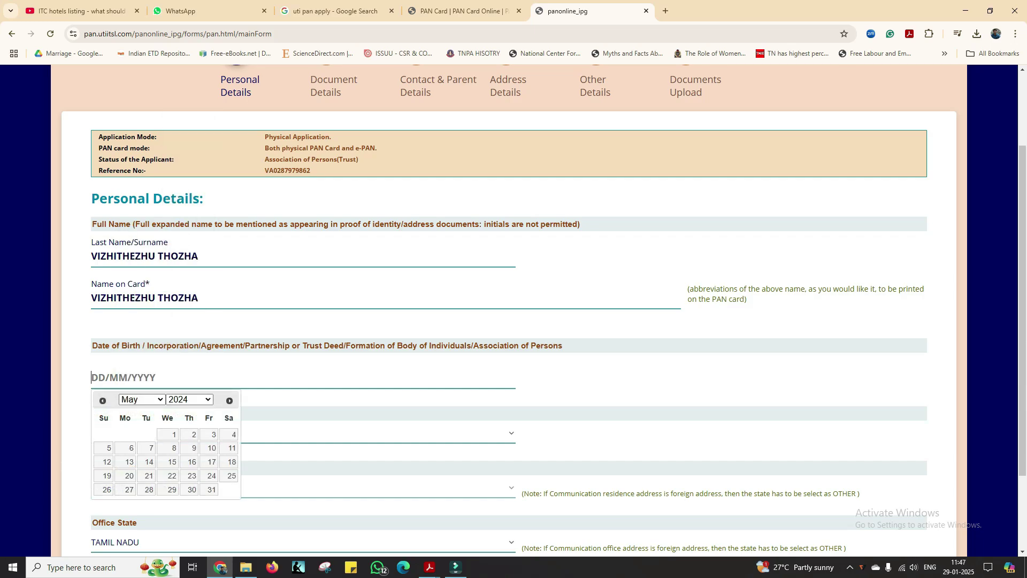
{"action": "left_click", "coordinate": [192, 489]}
{"action": "scroll", "coordinate": [192, 489], "scroll_direction": "down", "scroll_amount": 1}
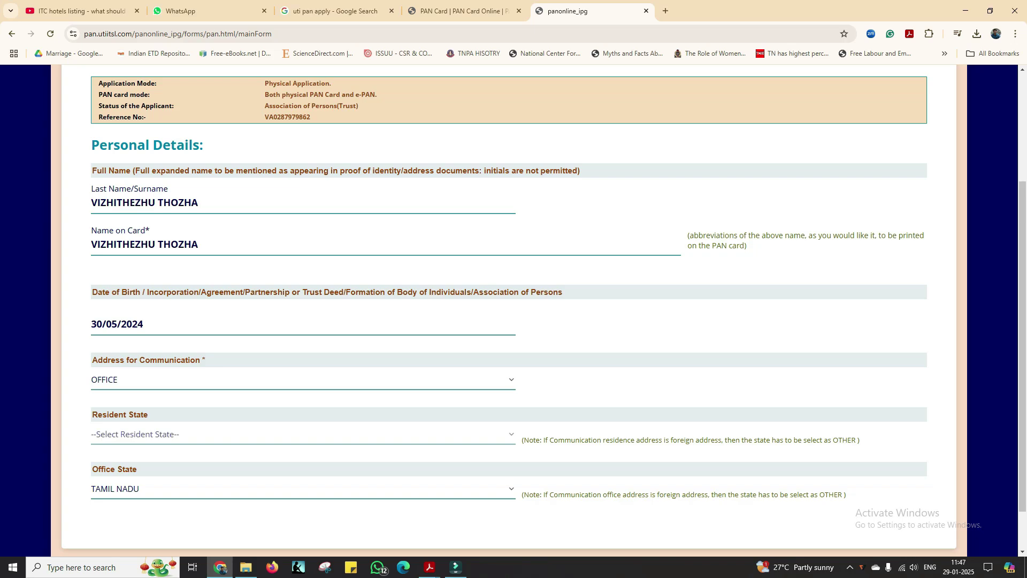
{"action": "scroll", "coordinate": [514, 310], "scroll_direction": "down", "scroll_amount": 1}
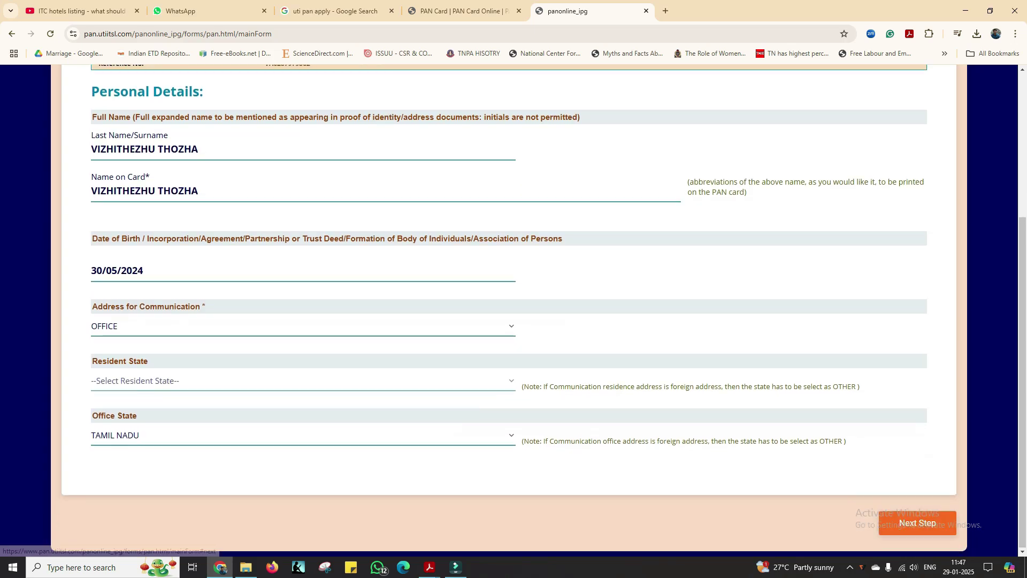
{"action": "left_click", "coordinate": [917, 523]}
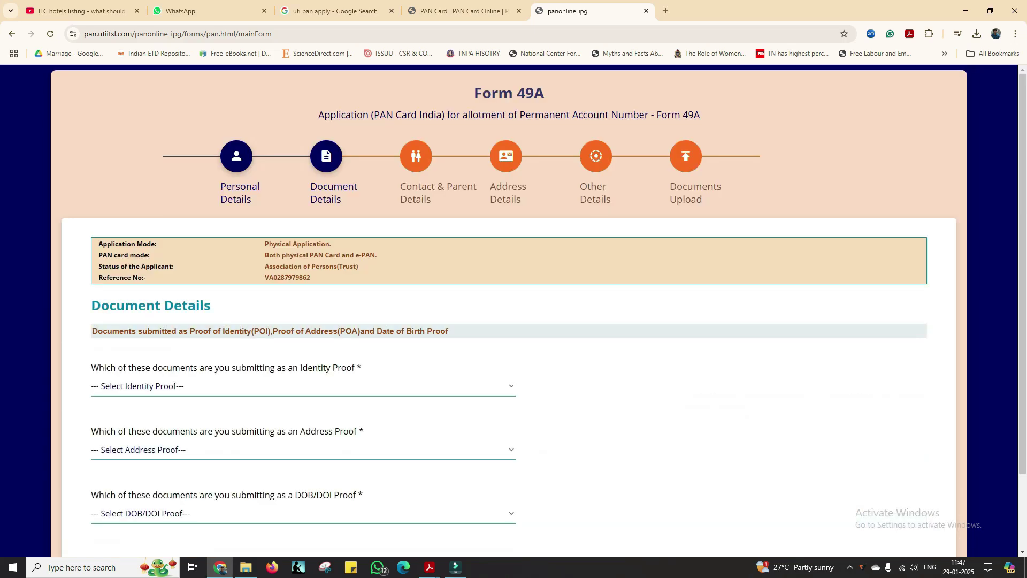
Step: Choose Trust Deed (In Copy) for identity, address and DOB/DOI proof, then continue
{"action": "left_click", "coordinate": [303, 387]}
{"action": "left_click", "coordinate": [303, 443]}
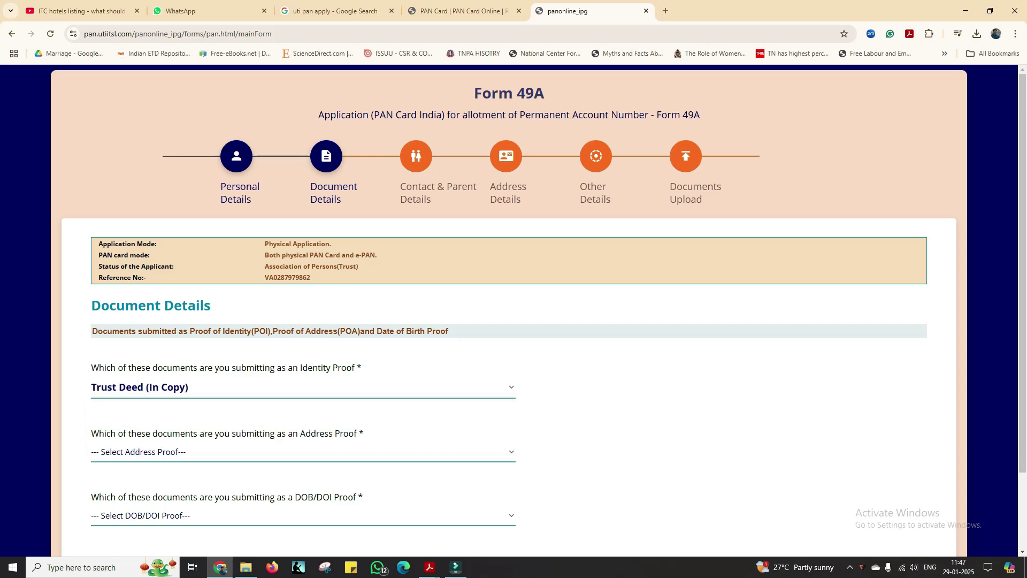
{"action": "left_click", "coordinate": [303, 451]}
{"action": "left_click", "coordinate": [303, 505]}
{"action": "left_click", "coordinate": [302, 515]}
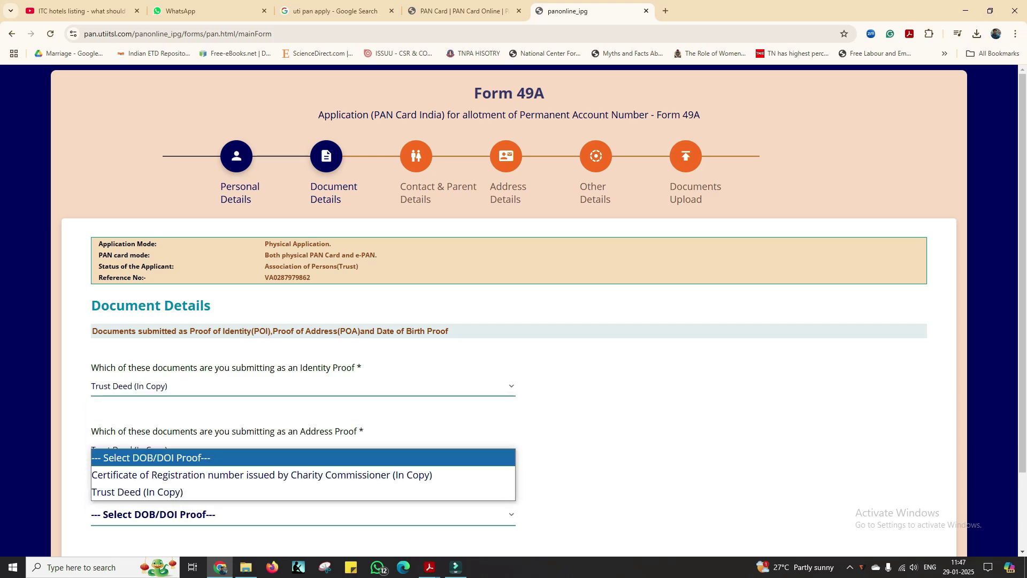
{"action": "left_click", "coordinate": [303, 491]}
{"action": "scroll", "coordinate": [513, 310], "scroll_direction": "down", "scroll_amount": 3}
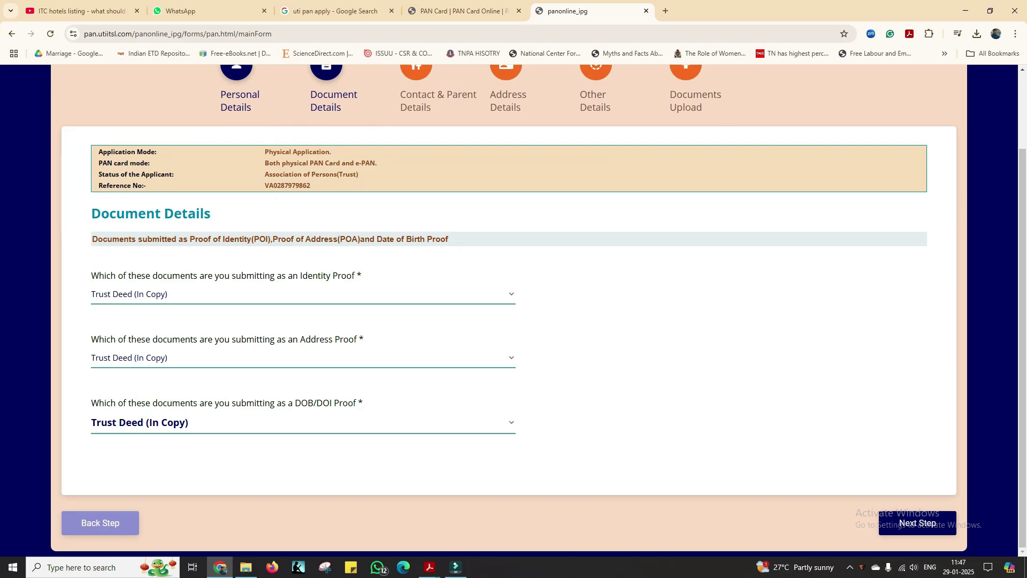
{"action": "left_click", "coordinate": [917, 523]}
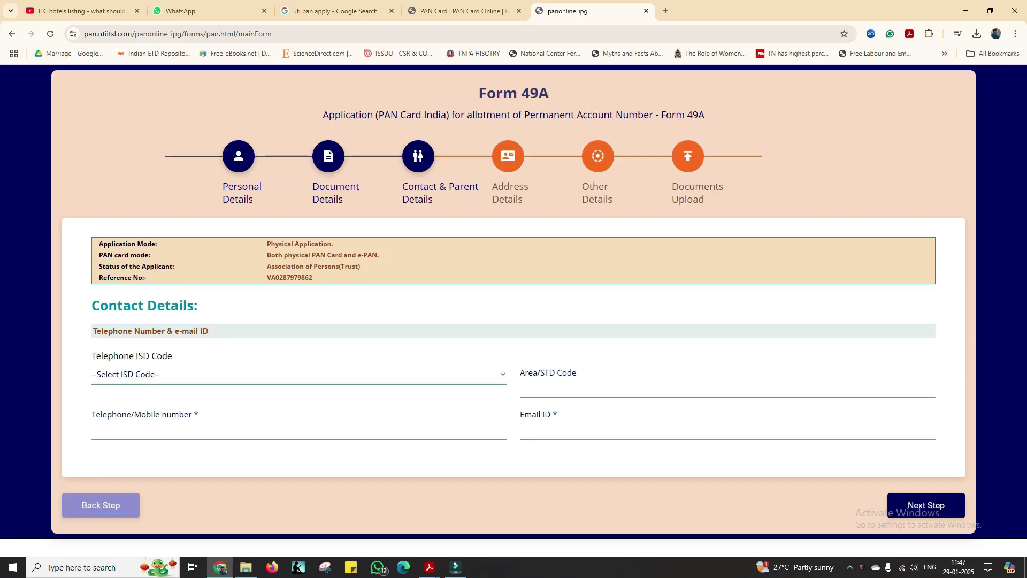
Step: Set the Telephone ISD Code to INDIA and open a new browser tab
{"action": "left_click", "coordinate": [300, 375]}
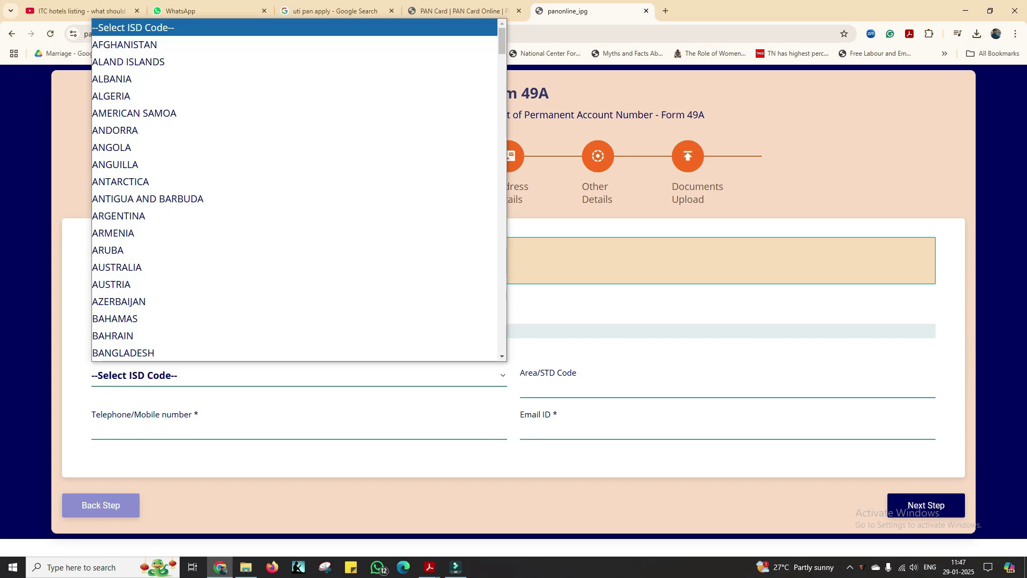
{"action": "key", "text": "i"}
{"action": "key", "text": "Down"}
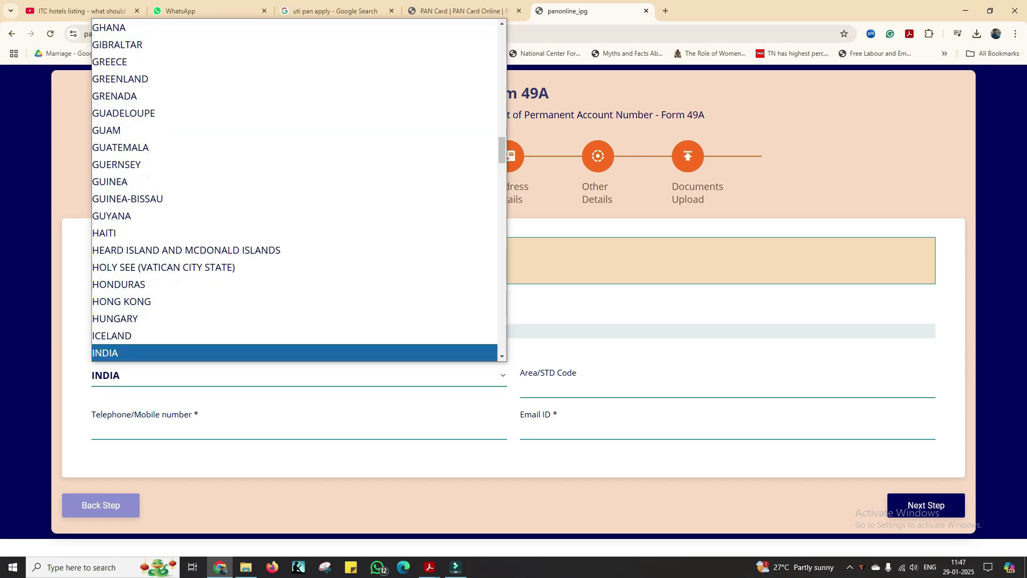
{"action": "key", "text": "Return"}
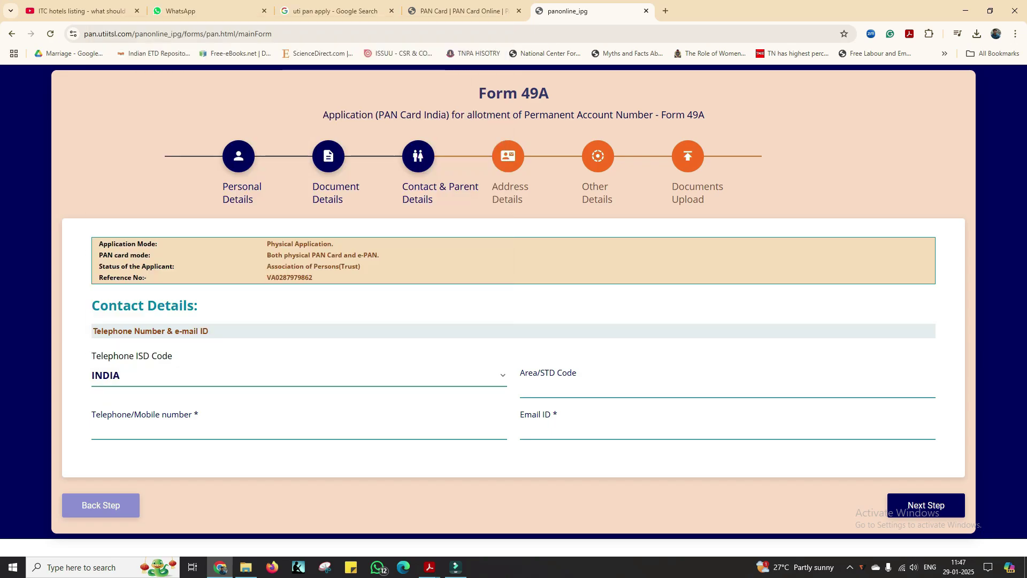
{"action": "key", "text": "Tab"}
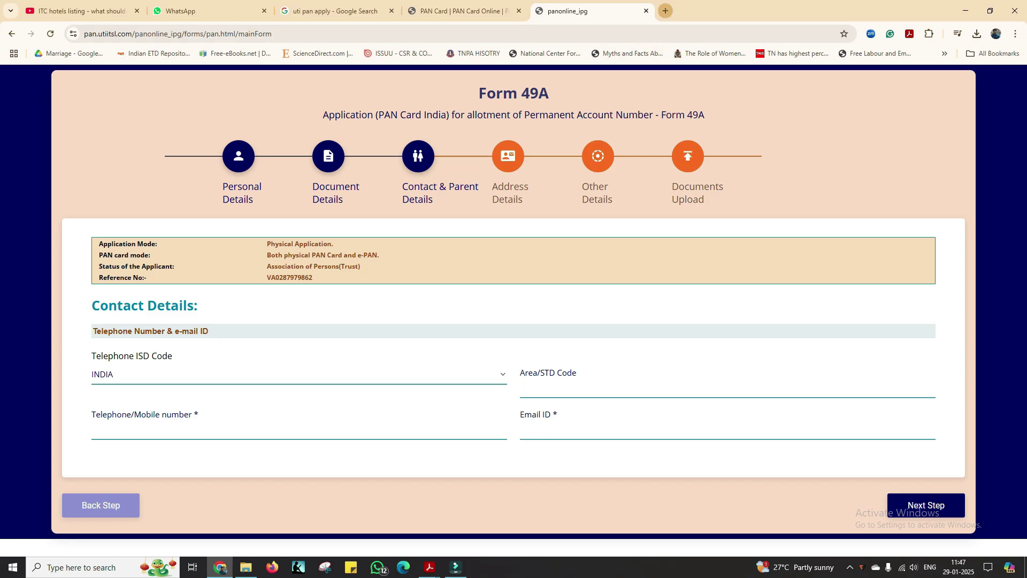
{"action": "key", "text": "ctrl+t"}
Step: Search Google for 'kanchipuram std code' to find 044, then return to the PAN application
{"action": "left_click", "coordinate": [503, 218]}
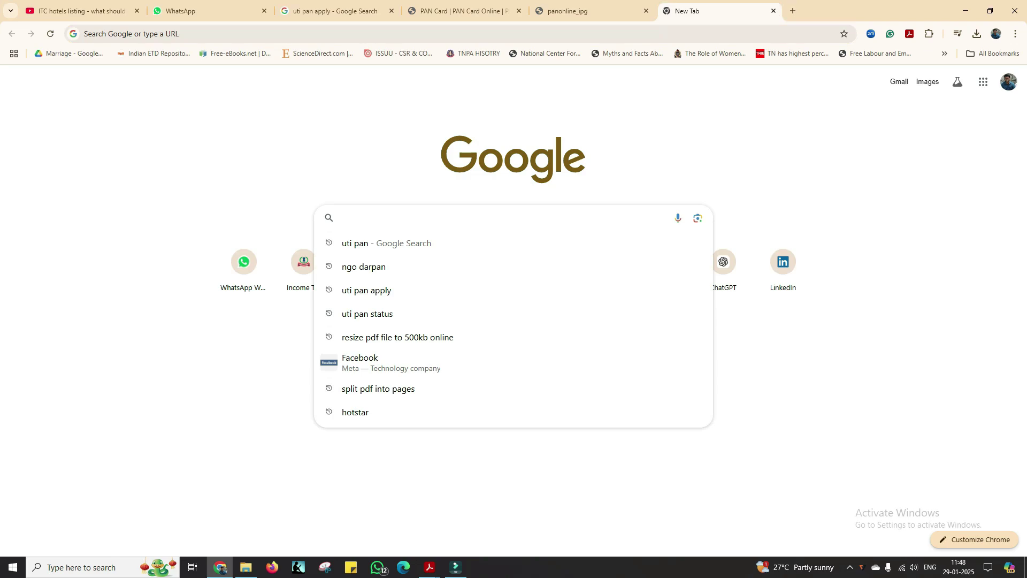
{"action": "type", "text": "kanchip"}
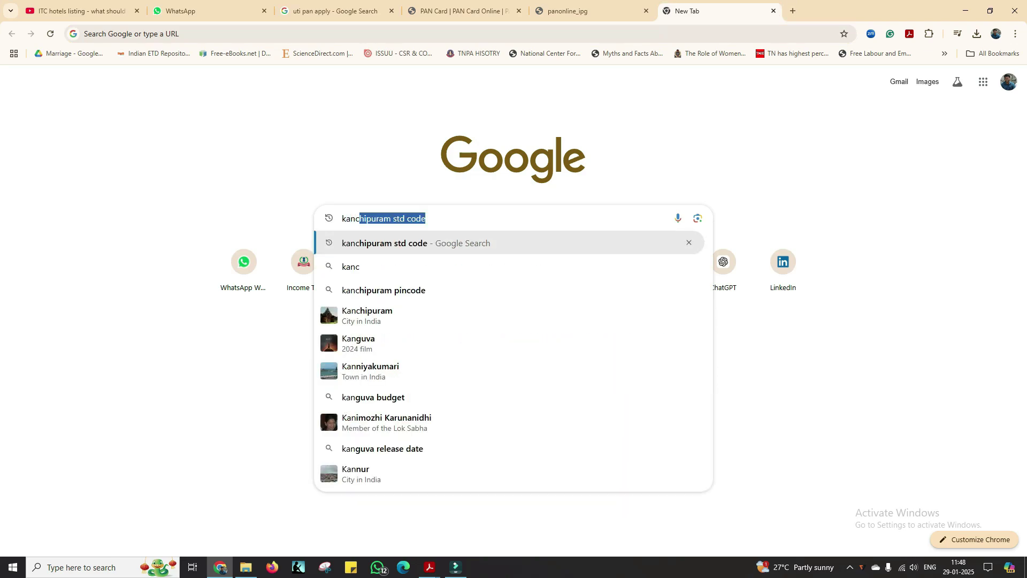
{"action": "type", "text": "uram"}
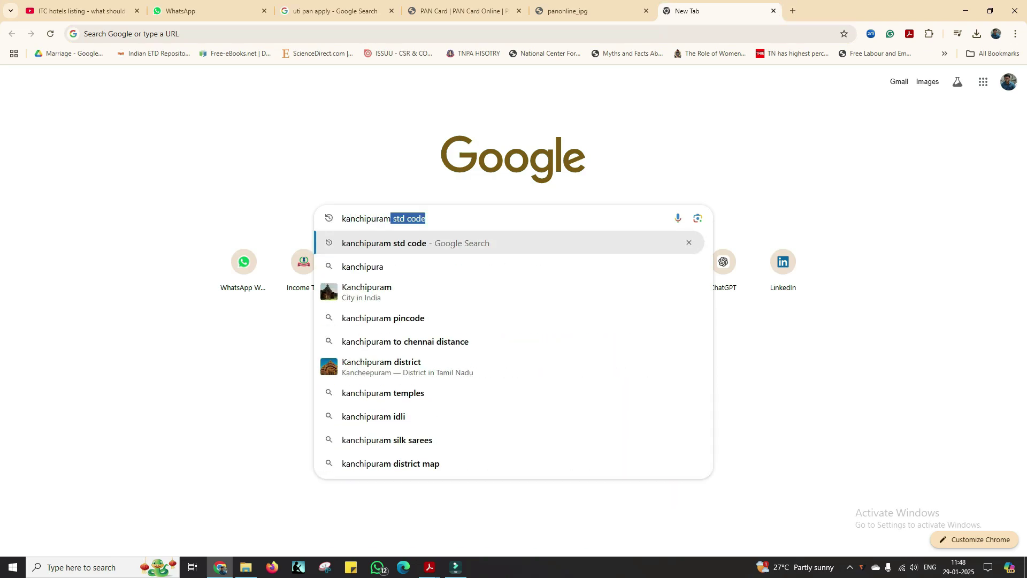
{"action": "key", "text": "Return"}
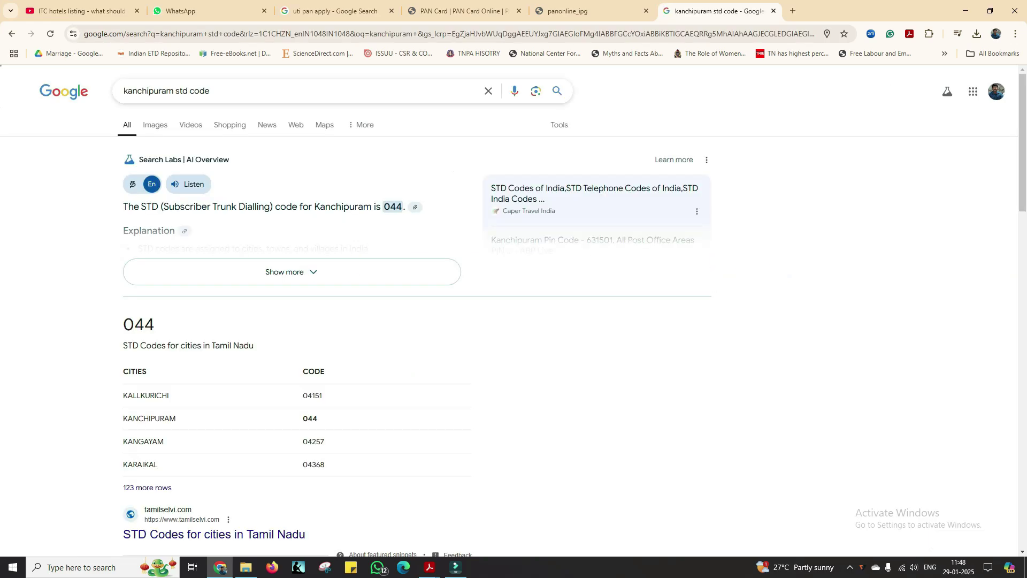
{"action": "left_click", "coordinate": [588, 11]}
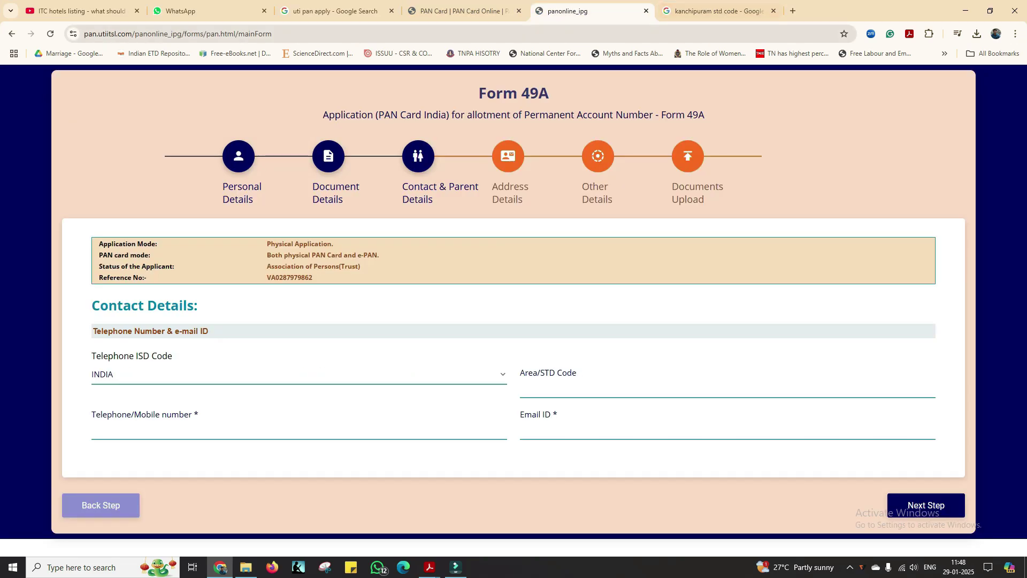
Step: Enter Area/STD Code 044 plus the mobile number and e-mail ID, then go to Address Details
{"action": "type", "text": "044"}
{"action": "key", "text": "Tab"}
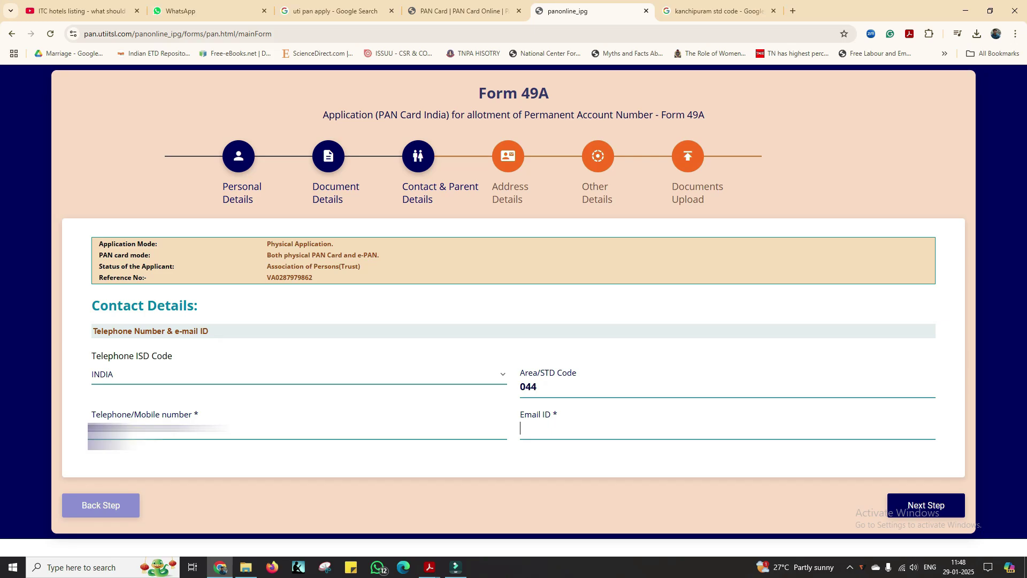
{"action": "type", "text": "mc"}
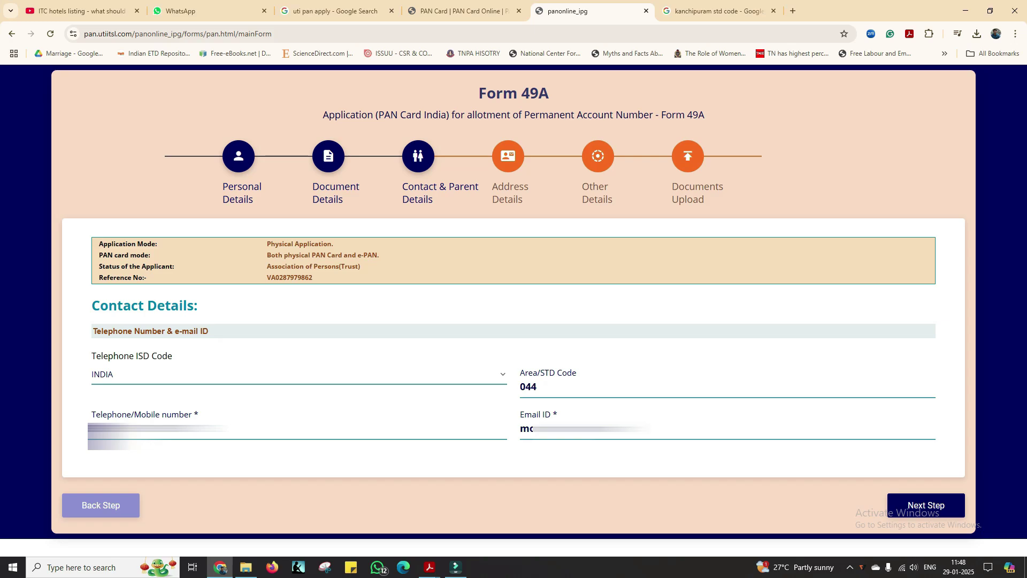
{"action": "left_click", "coordinate": [926, 505]}
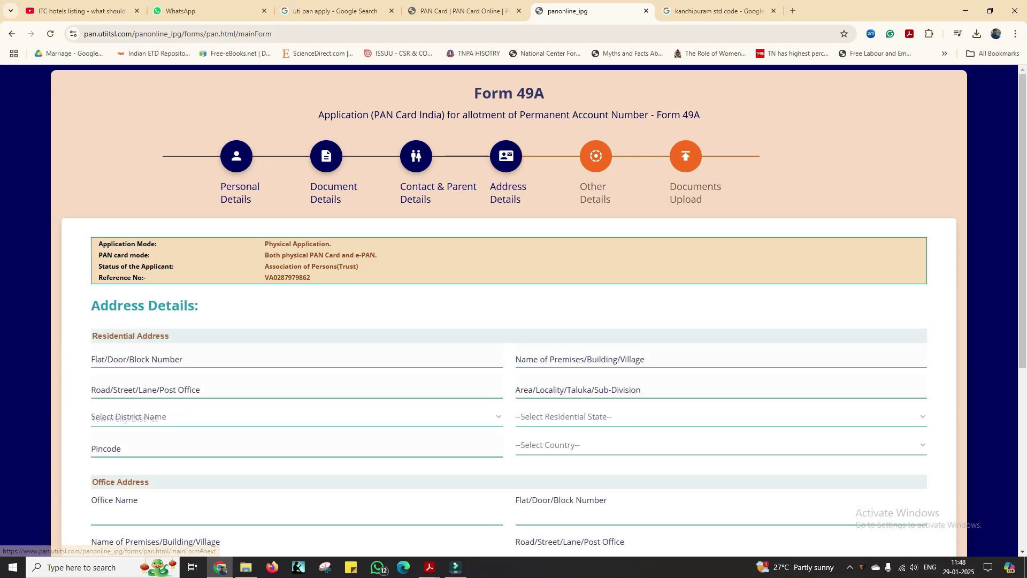
Step: Fill in the trust's Kanchipuram office address and tick Income from Other source
{"action": "scroll", "coordinate": [932, 472], "scroll_direction": "down", "scroll_amount": 2}
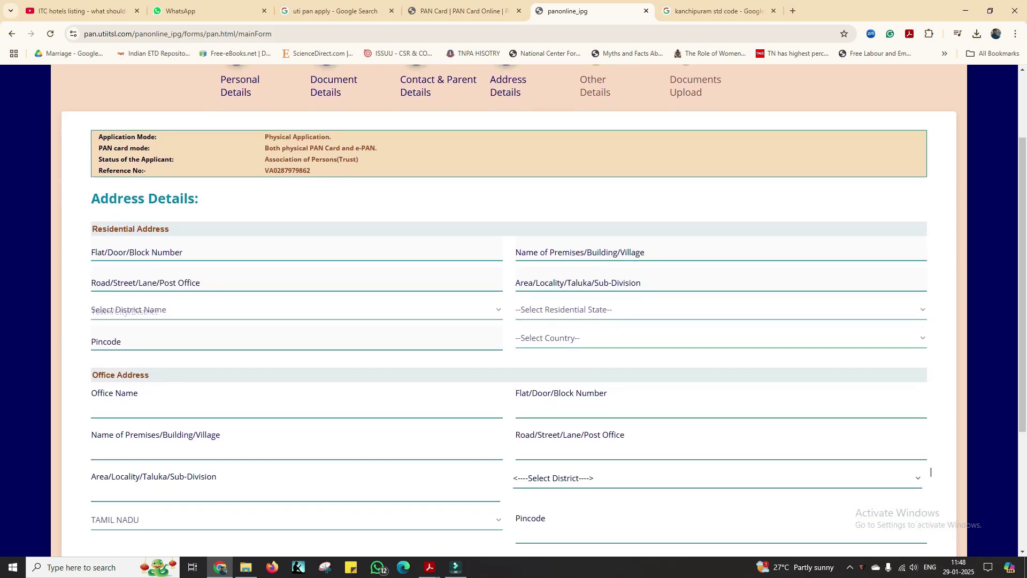
{"action": "scroll", "coordinate": [514, 321], "scroll_direction": "down", "scroll_amount": 3}
{"action": "type", "text": "VIZHITHEZHU"}
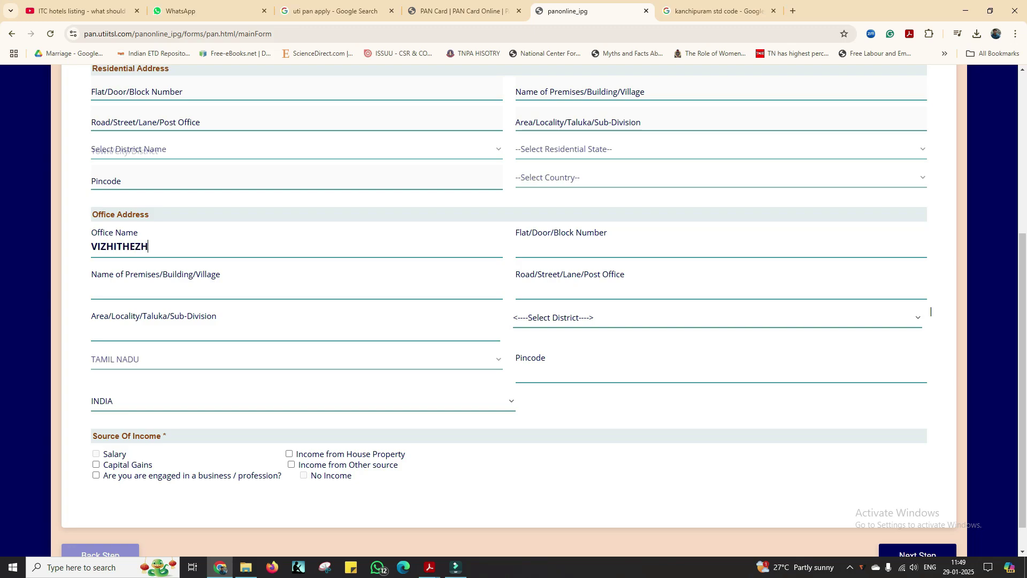
{"action": "type", "text": " THOZHA"}
{"action": "key", "text": "Tab"}
{"action": "type", "text": "No"}
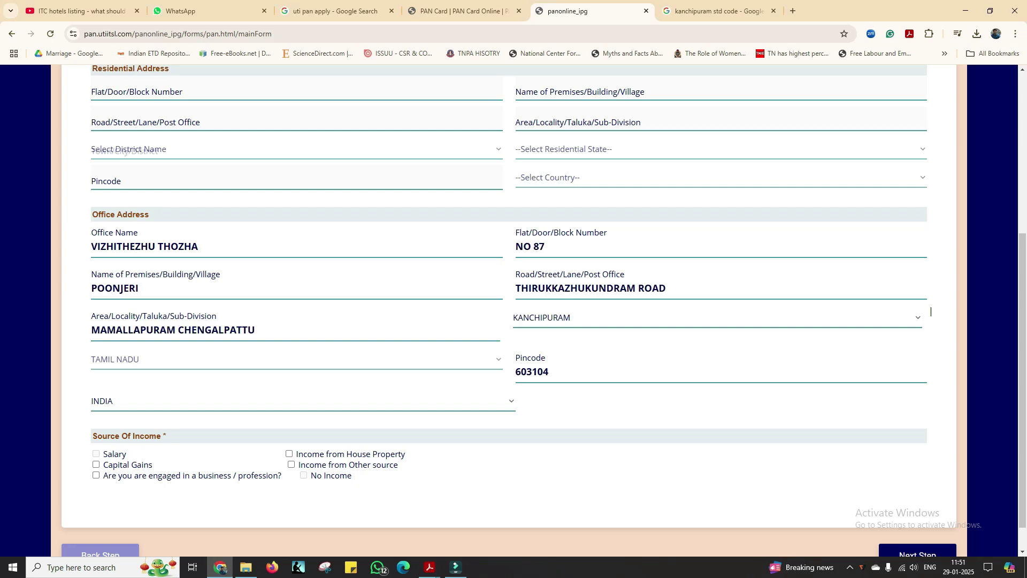
{"action": "key", "text": "space"}
{"action": "scroll", "coordinate": [931, 311], "scroll_direction": "down", "scroll_amount": 1}
{"action": "left_click", "coordinate": [918, 523]}
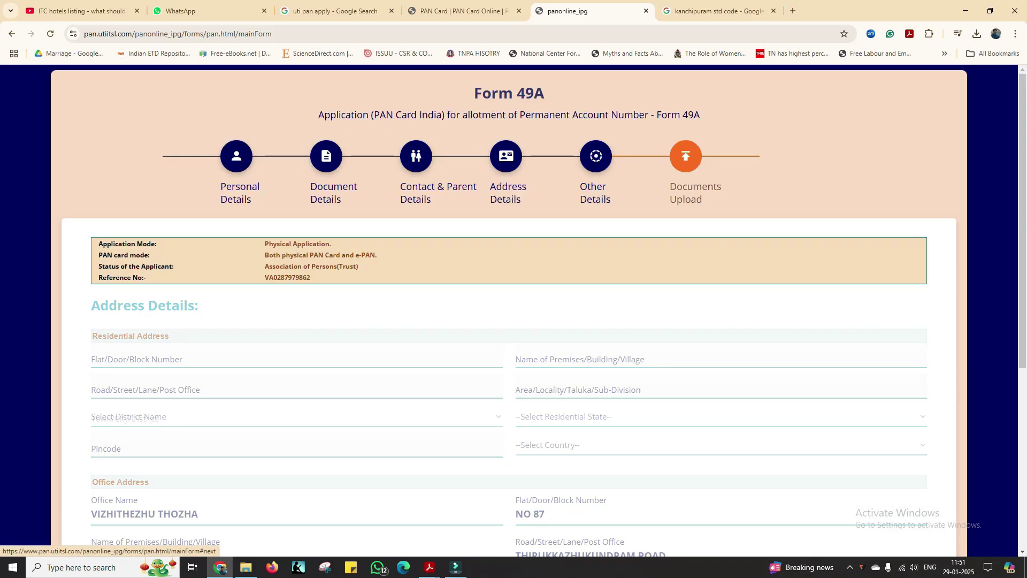
Step: Fetch the AO details and accept AO code CHE-W-141-1
{"action": "left_click", "coordinate": [118, 242]}
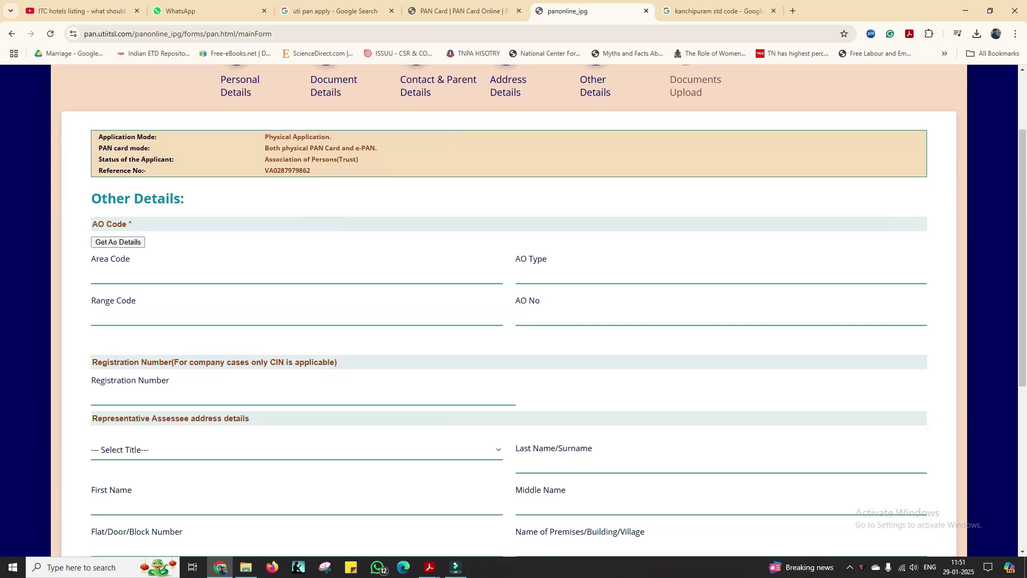
{"action": "key", "text": "Return"}
{"action": "scroll", "coordinate": [514, 311], "scroll_direction": "up", "scroll_amount": 1}
{"action": "scroll", "coordinate": [514, 310], "scroll_direction": "down", "scroll_amount": 2}
Step: Enter registration number 22/2024, checking it against the trust deed PDF
{"action": "mouse_move", "coordinate": [430, 567]}
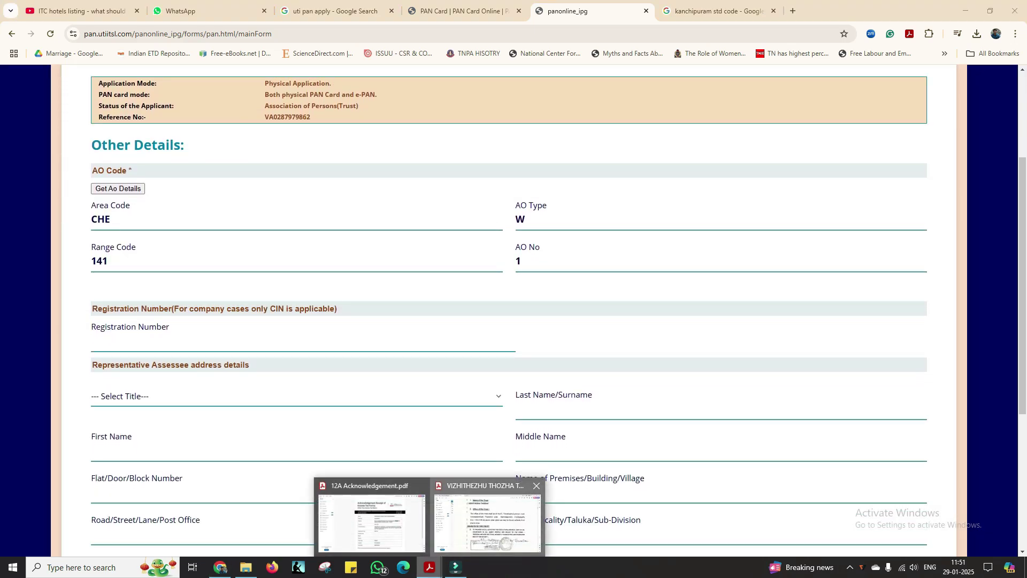
{"action": "left_click", "coordinate": [486, 522]}
{"action": "key", "text": "alt+Tab"}
{"action": "type", "text": "22/"}
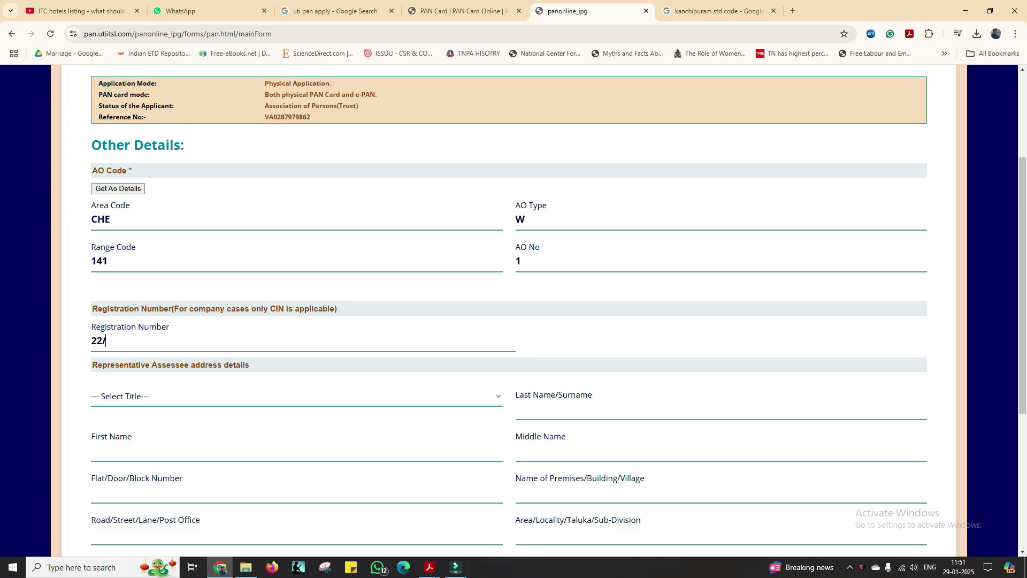
{"action": "type", "text": "2024"}
{"action": "scroll", "coordinate": [297, 343], "scroll_direction": "down", "scroll_amount": 2}
{"action": "scroll", "coordinate": [297, 342], "scroll_direction": "up", "scroll_amount": 1}
Step: Set representative title SHRI, paste the verifier's name, and enter verification place CHENGALPATTU
{"action": "left_click", "coordinate": [214, 344]}
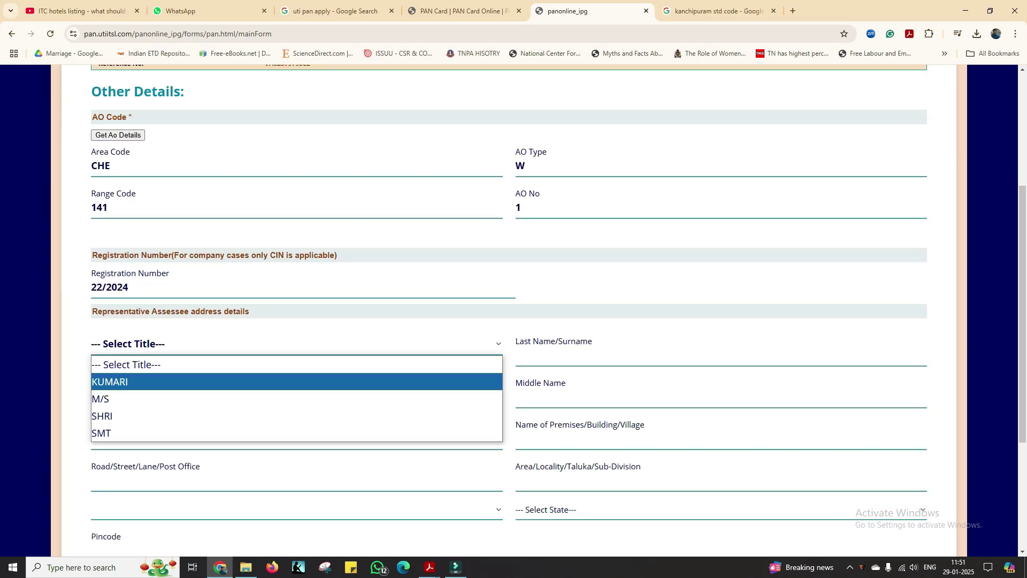
{"action": "key", "text": "Down"}
{"action": "key", "text": "Down"}
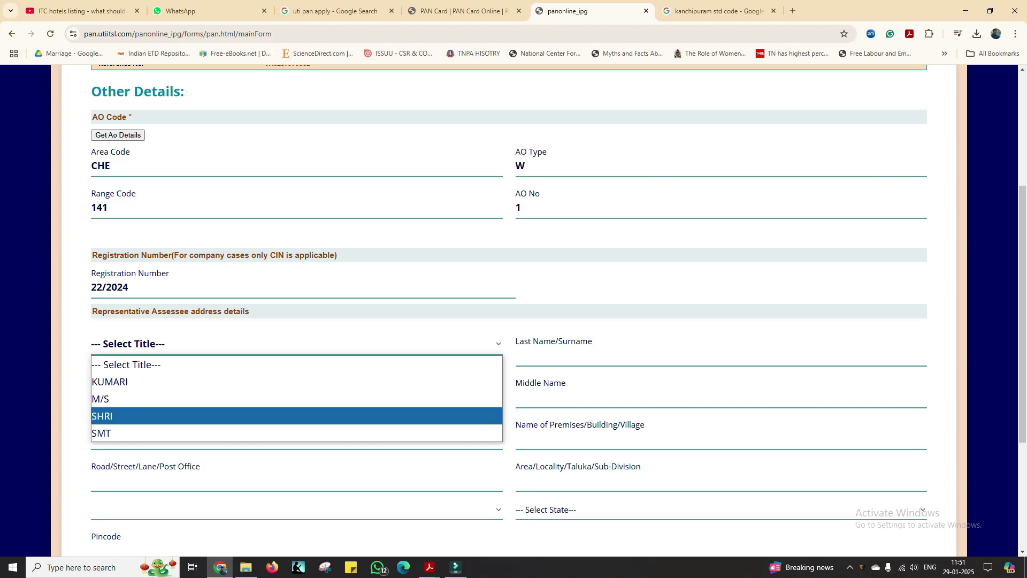
{"action": "key", "text": "Return"}
{"action": "left_click", "coordinate": [134, 397]}
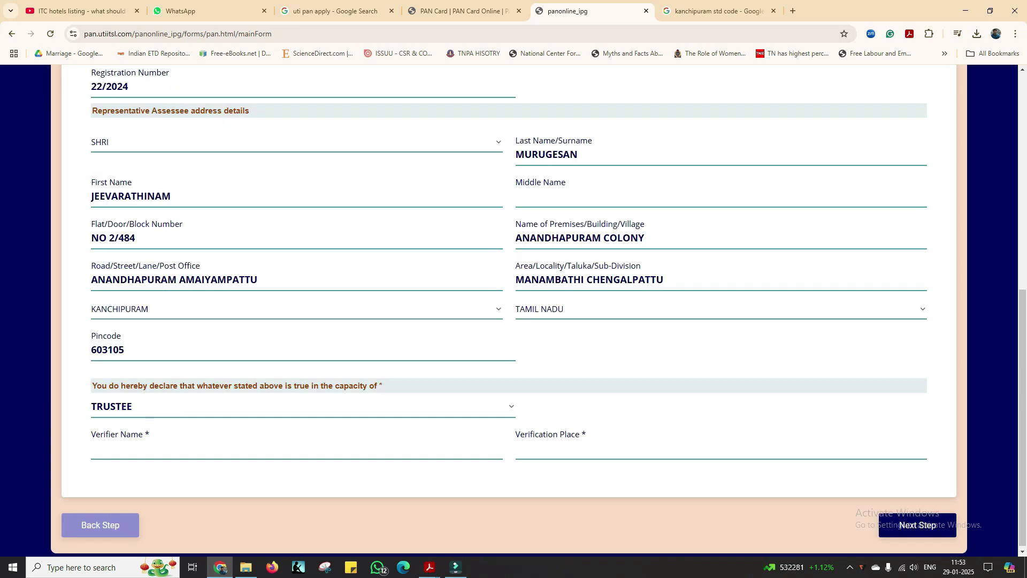
{"action": "left_click", "coordinate": [161, 450]}
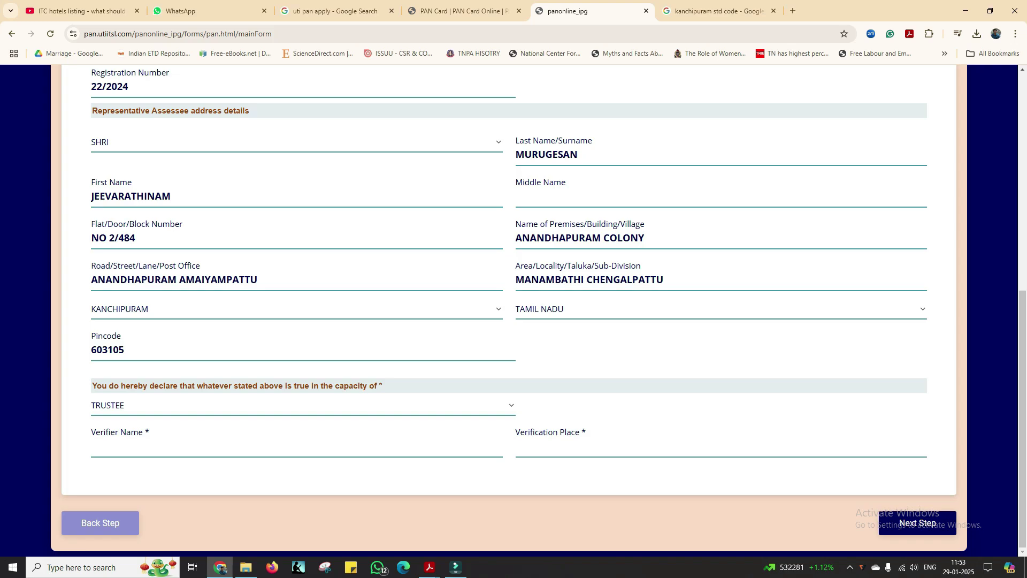
{"action": "type", "text": "JEEVARATHINAM"}
{"action": "key", "text": "Tab"}
{"action": "type", "text": "CHENG"}
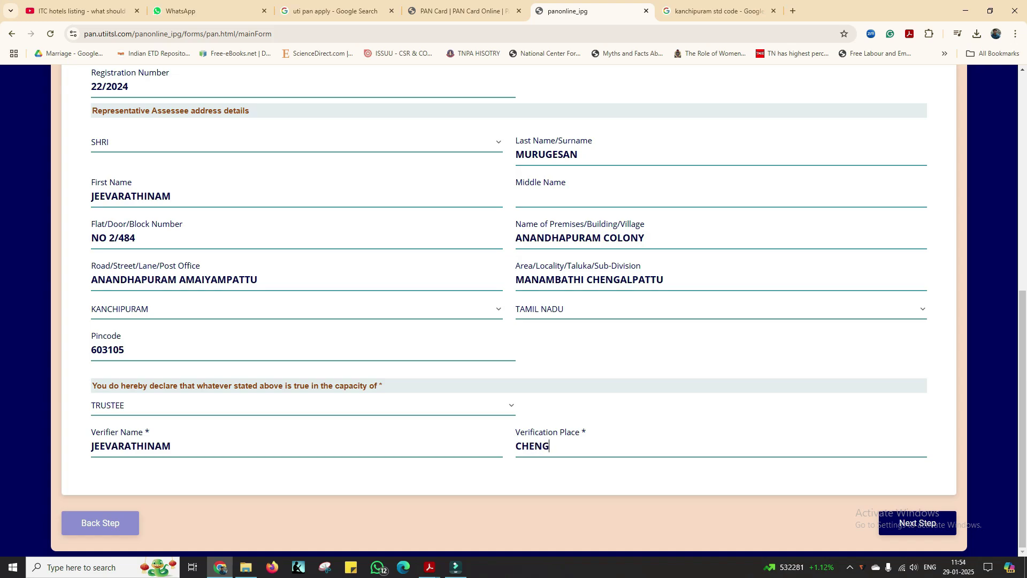
{"action": "type", "text": "ALPATTU"}
{"action": "key", "text": "Tab"}
{"action": "key", "text": "Return"}
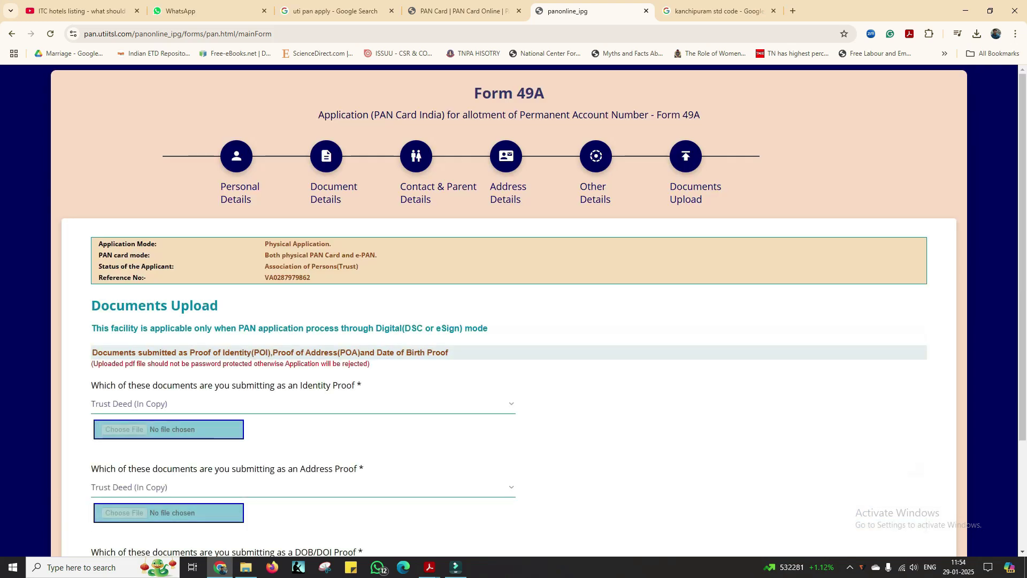
Step: Submit the application from Documents Upload and proceed to pay the fee
{"action": "scroll", "coordinate": [538, 310], "scroll_direction": "down", "scroll_amount": 2}
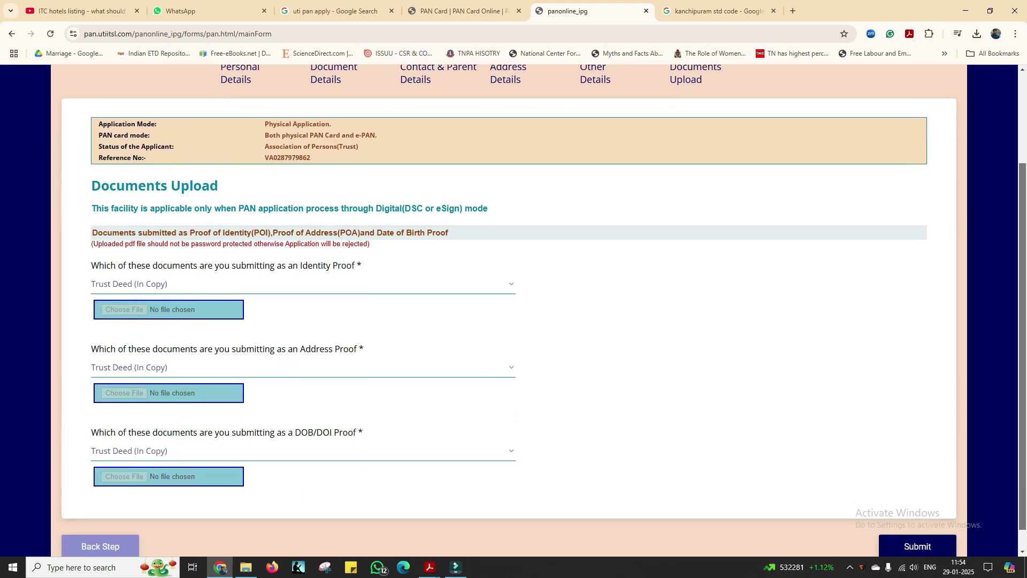
{"action": "left_click", "coordinate": [918, 544]}
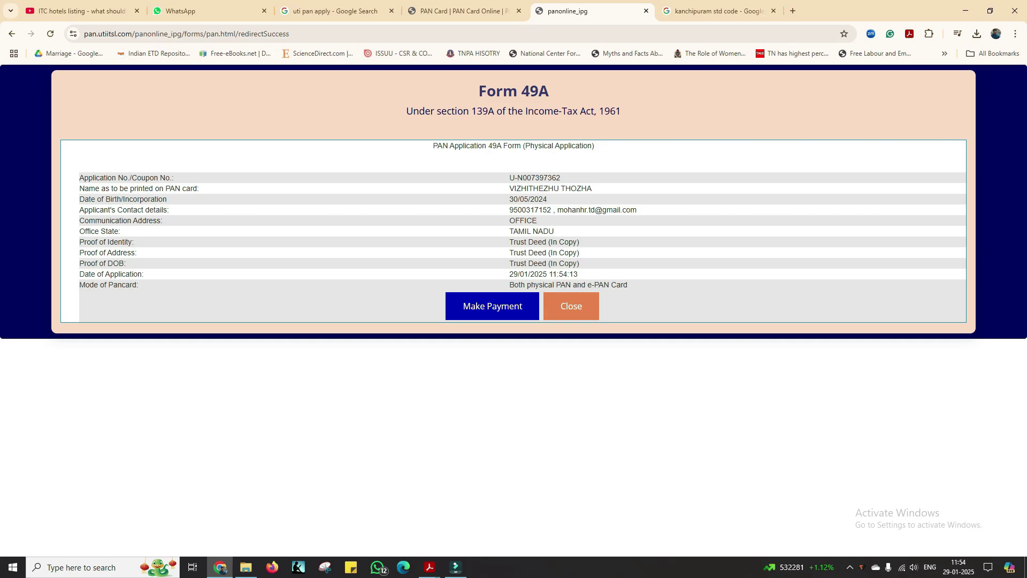
{"action": "left_click", "coordinate": [492, 306]}
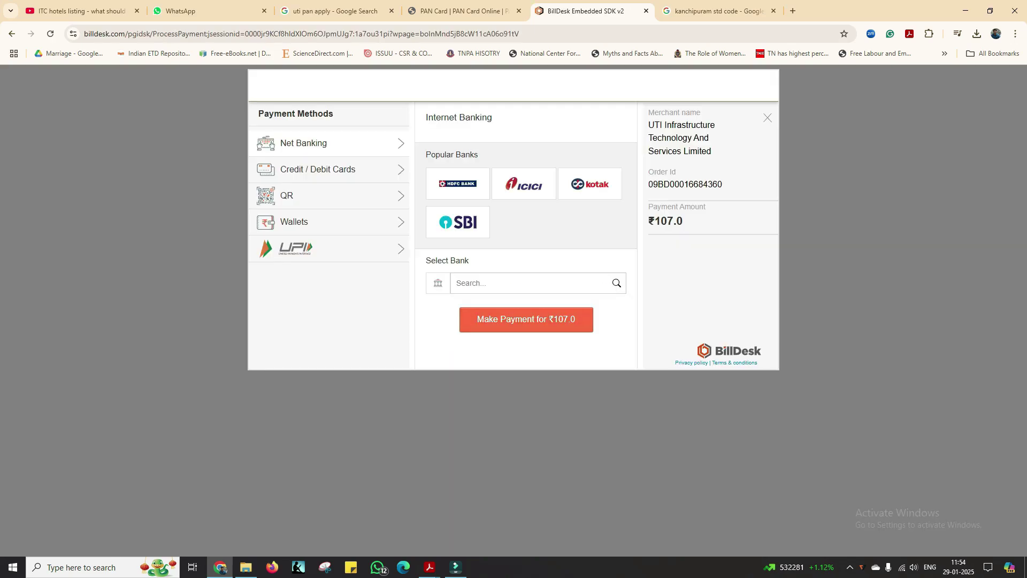
Step: Pay the ₹107.0 fee by QR code using BHIM UPI
{"action": "left_click", "coordinate": [300, 195]}
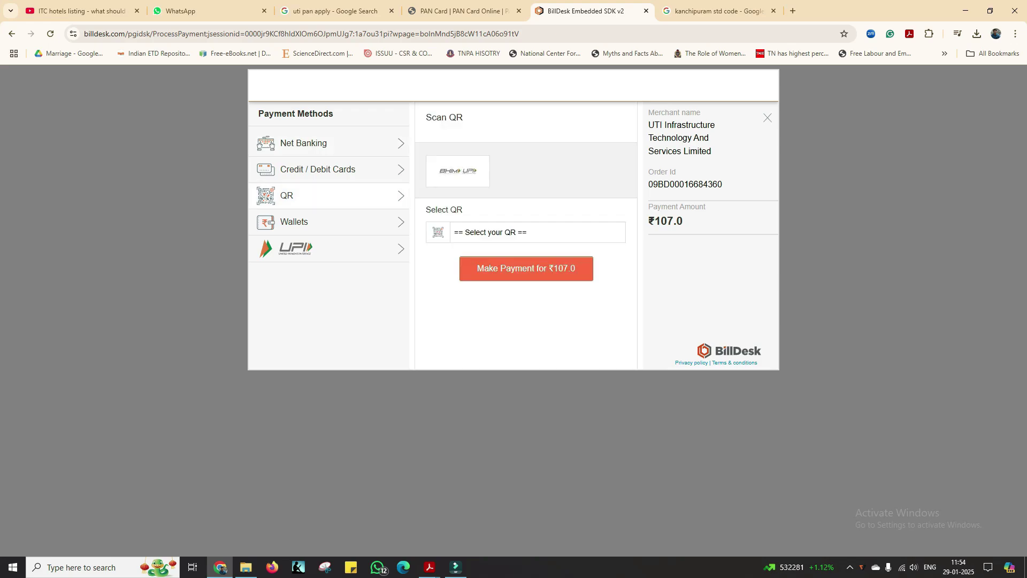
{"action": "left_click", "coordinate": [538, 233]}
{"action": "left_click", "coordinate": [471, 261]}
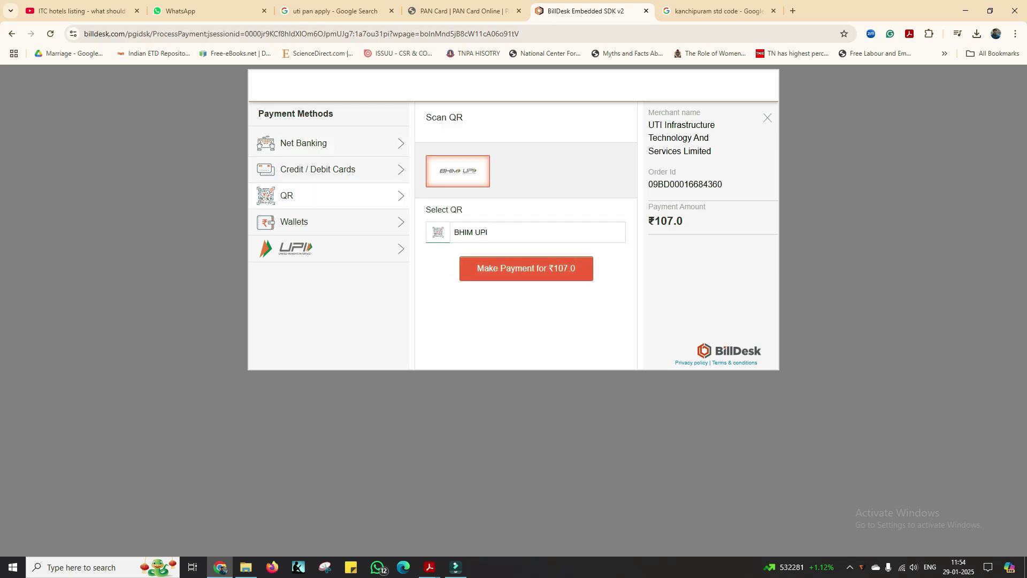
{"action": "left_click", "coordinate": [476, 268]}
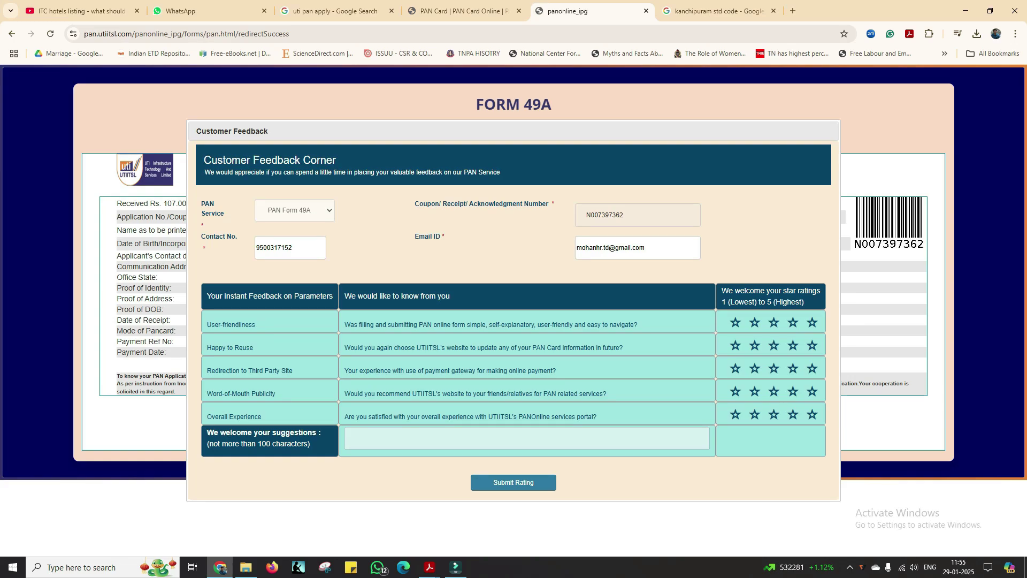
Step: Save the acknowledgment receipt as a PDF in the 'Yet to apply' folder and view it
{"action": "key", "text": "Escape"}
{"action": "left_click", "coordinate": [475, 423]}
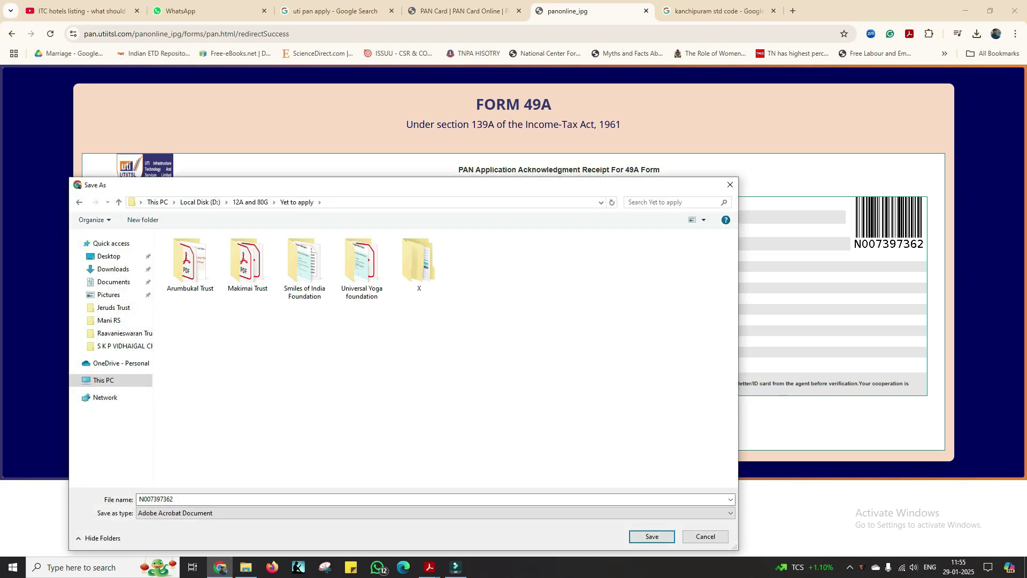
{"action": "key", "text": "Return"}
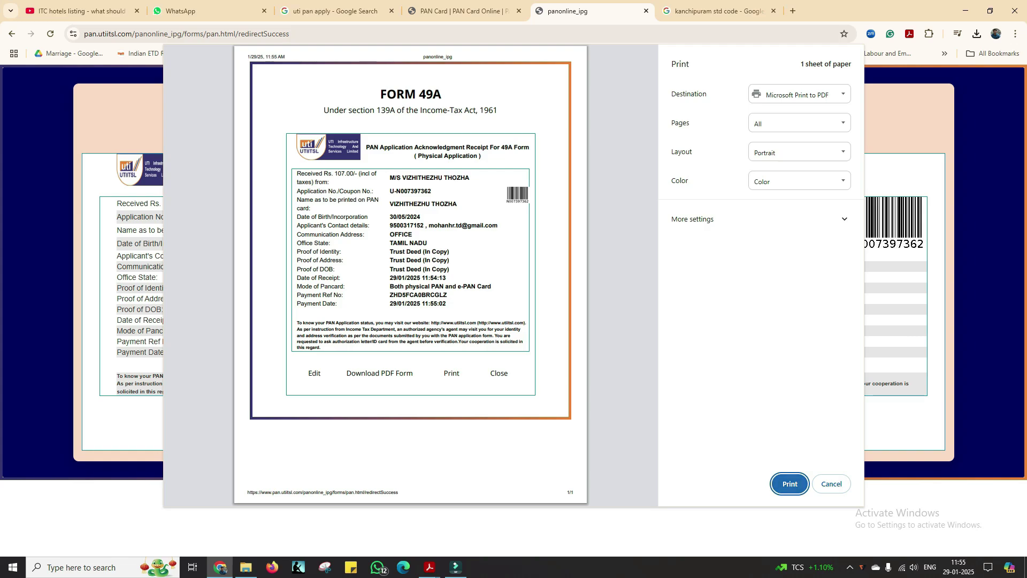
{"action": "key", "text": "Escape"}
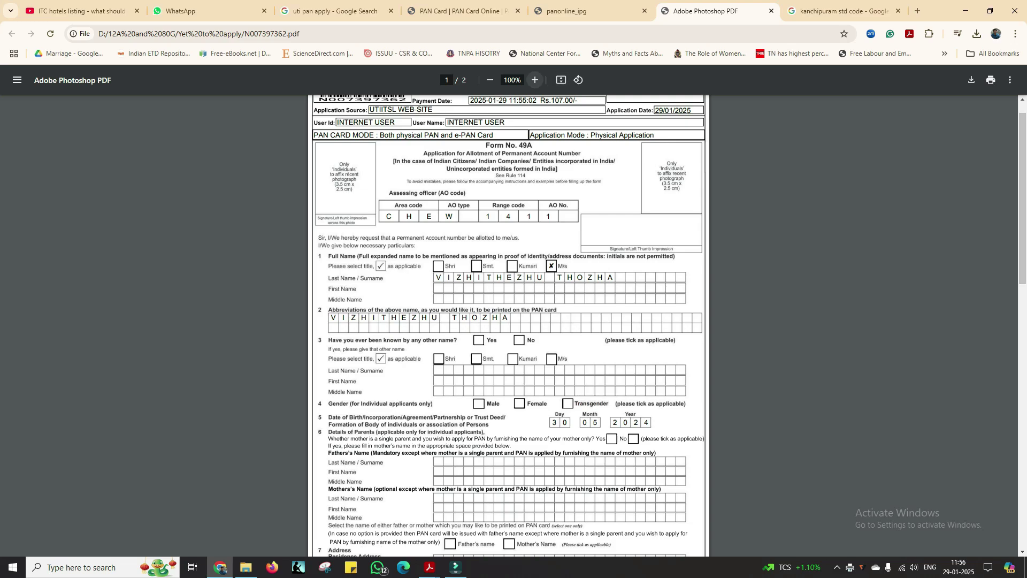
Step: Zoom the application PDF in Chrome to 125% and scroll through it
{"action": "left_click", "coordinate": [534, 80]}
{"action": "left_click", "coordinate": [535, 79]}
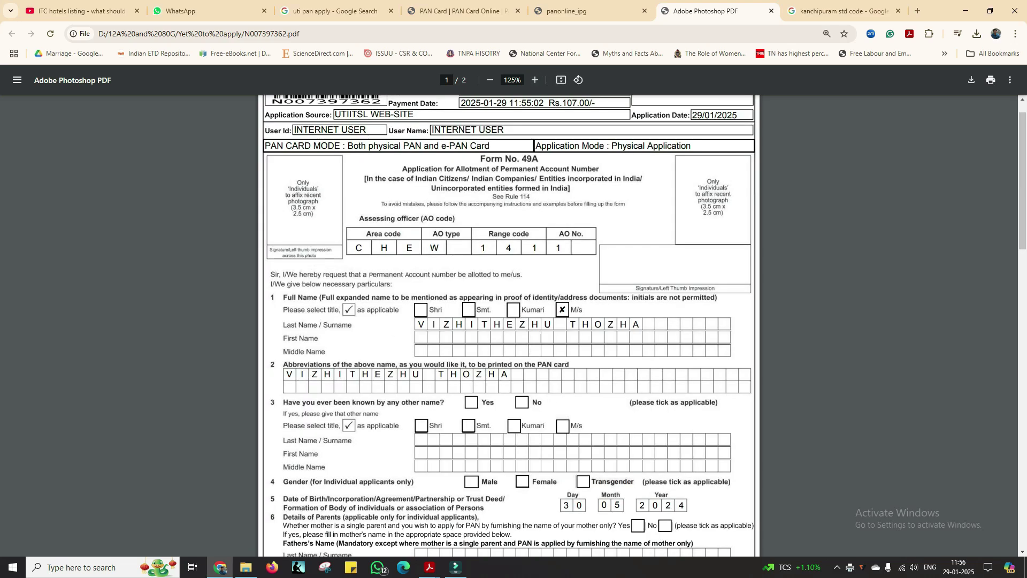
{"action": "scroll", "coordinate": [508, 327], "scroll_direction": "down", "scroll_amount": 10}
{"action": "key", "text": "alt+Tab"}
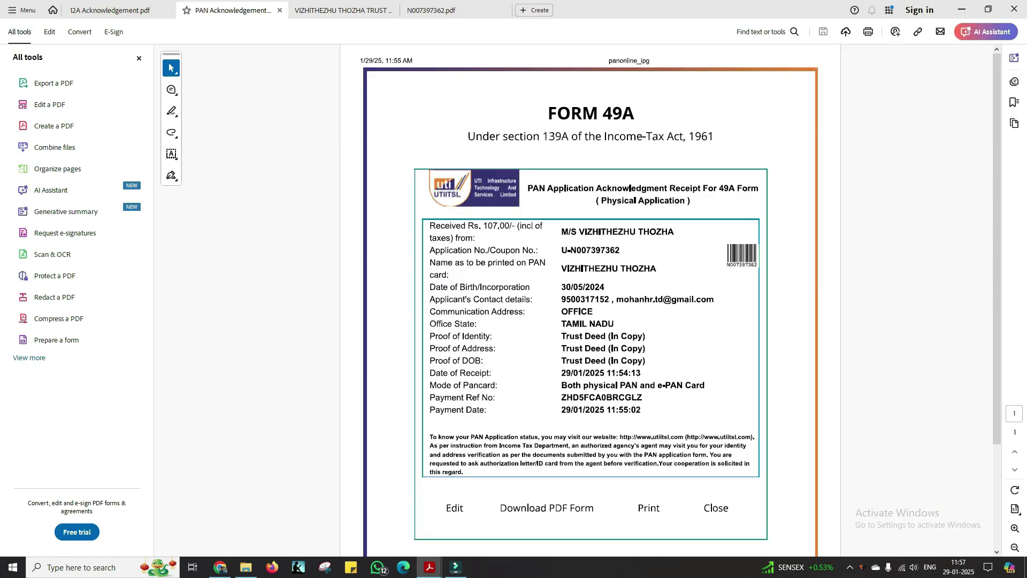
{"action": "key", "text": "ctrl+Tab"}
{"action": "key", "text": "ctrl+Tab"}
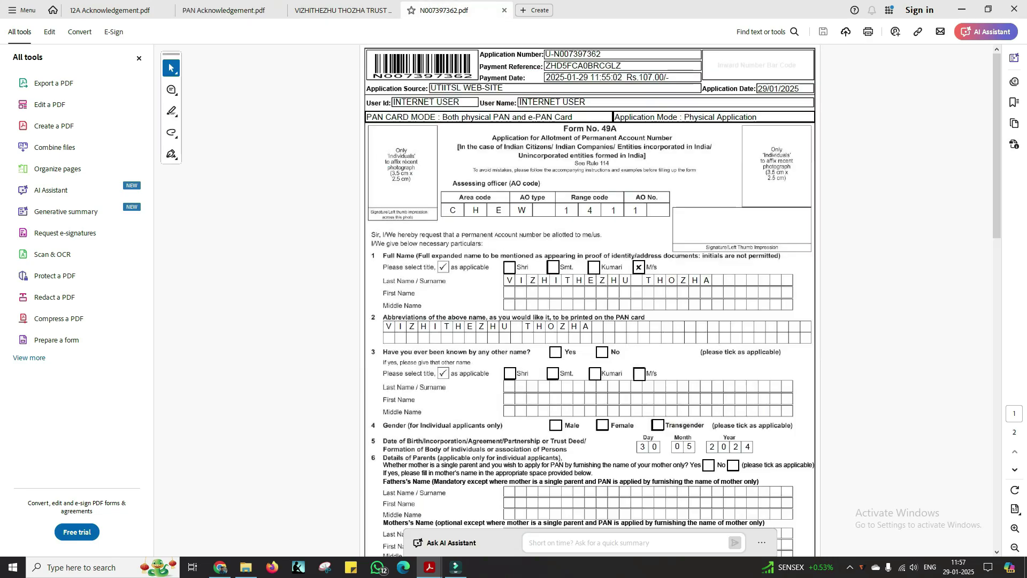
{"action": "key", "text": "ctrl+shift+Tab"}
{"action": "scroll", "coordinate": [589, 300], "scroll_direction": "down", "scroll_amount": 15}
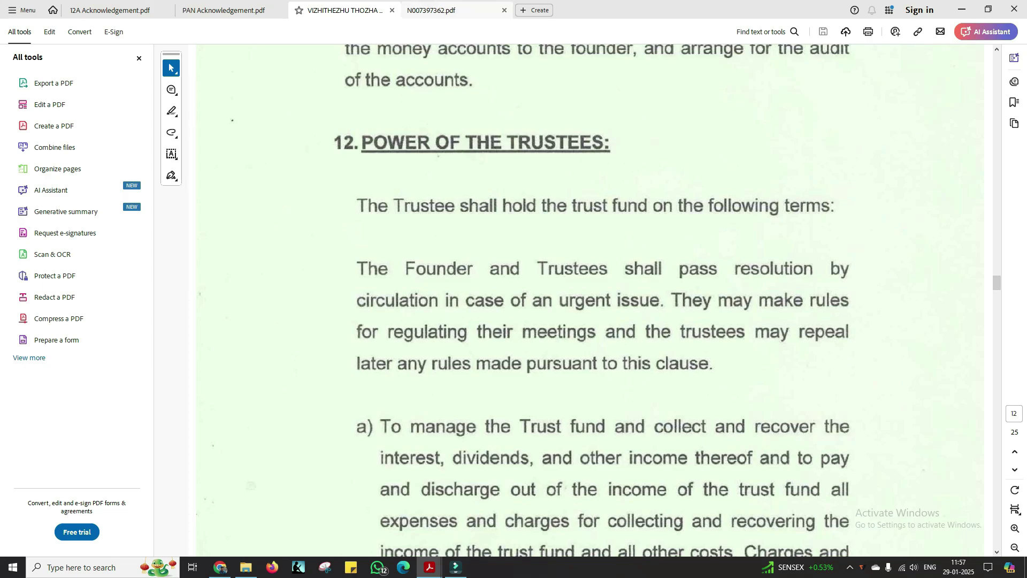
{"action": "key", "text": "alt+Tab"}
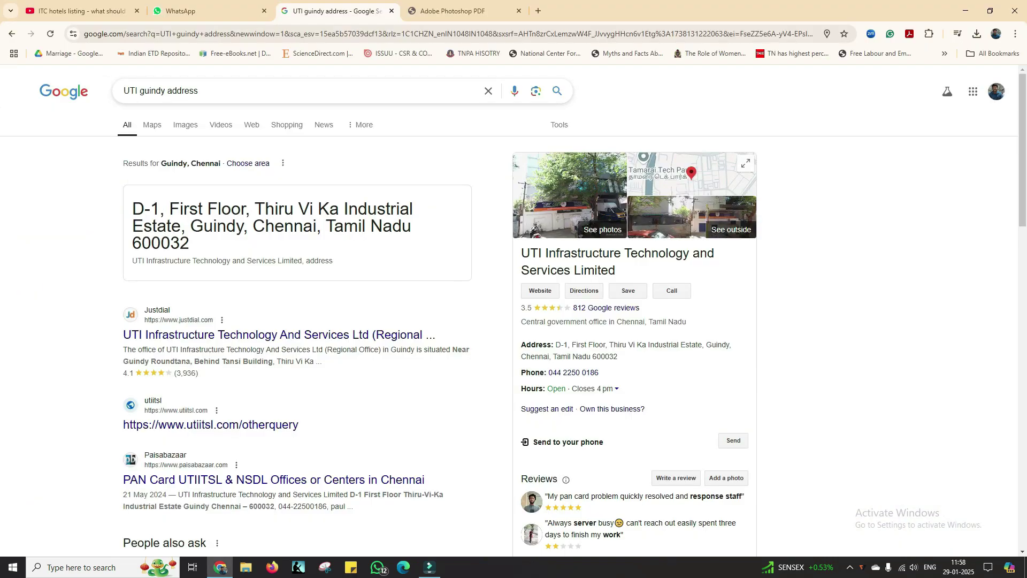
Step: Open the 'uti pan track' result and the incorporation date picker on the Track PAN form
{"action": "left_click_drag", "start_coordinate": [617, 270], "coordinate": [521, 251]}
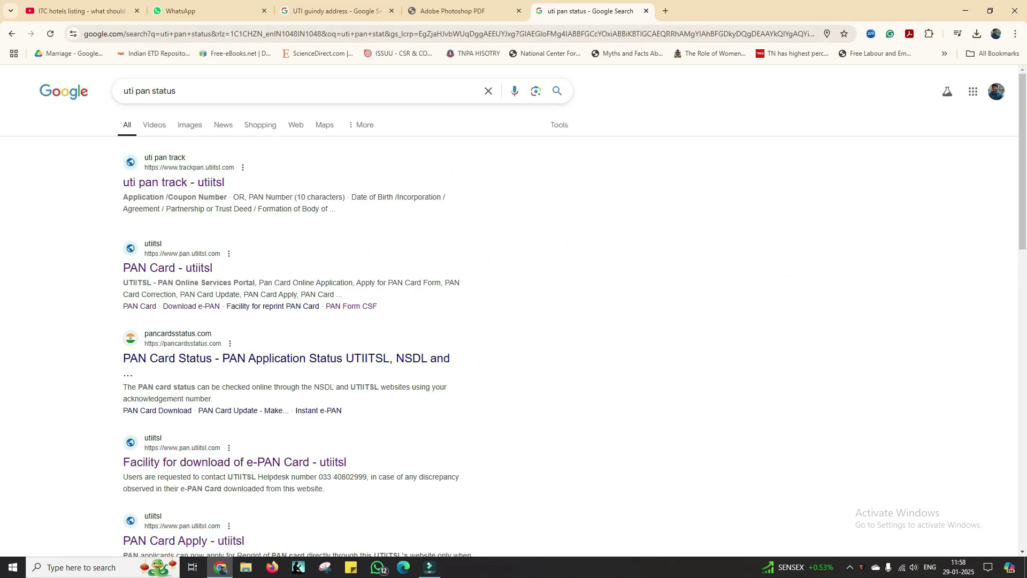
{"action": "left_click", "coordinate": [174, 182]}
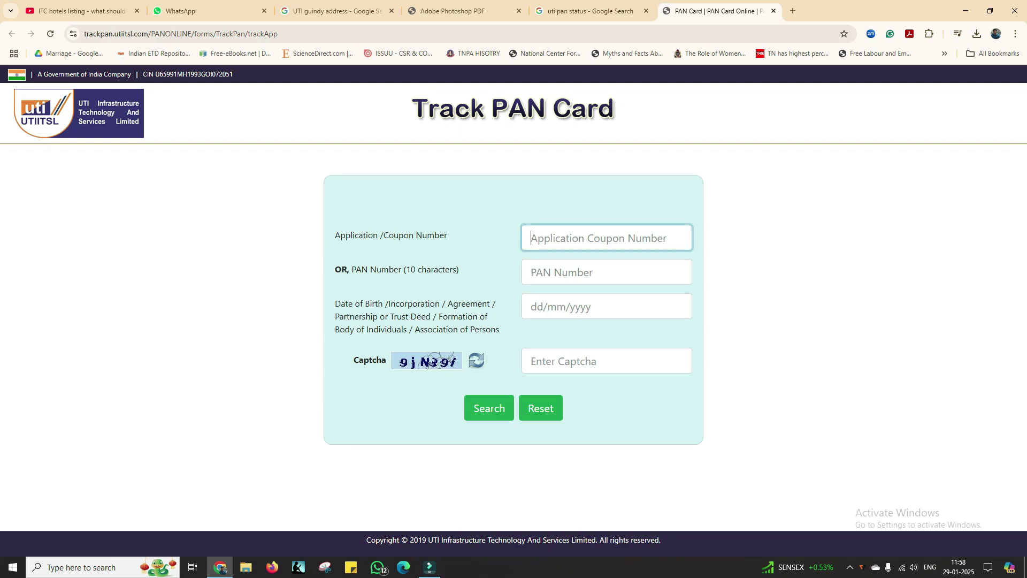
{"action": "left_click", "coordinate": [531, 307]}
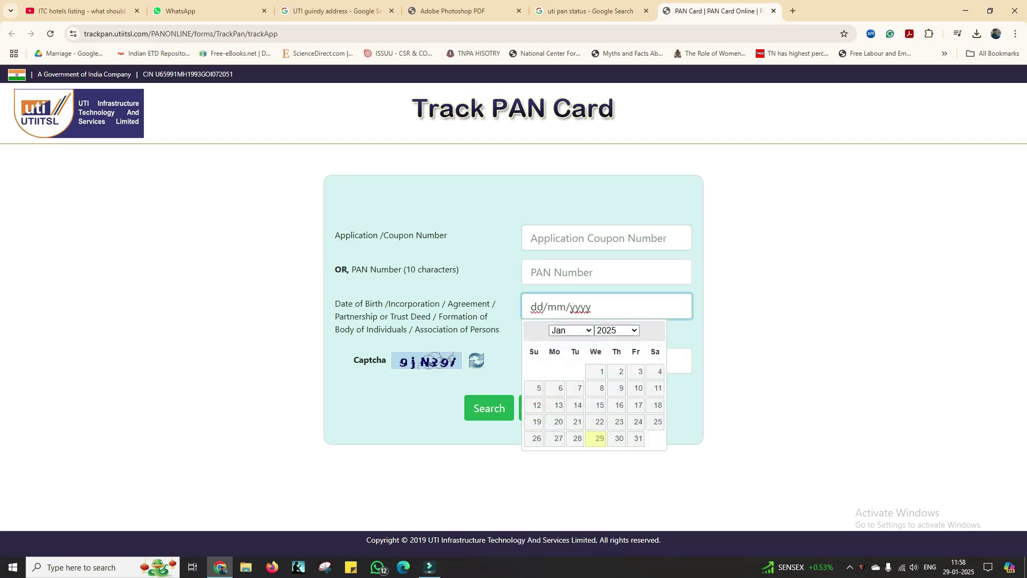